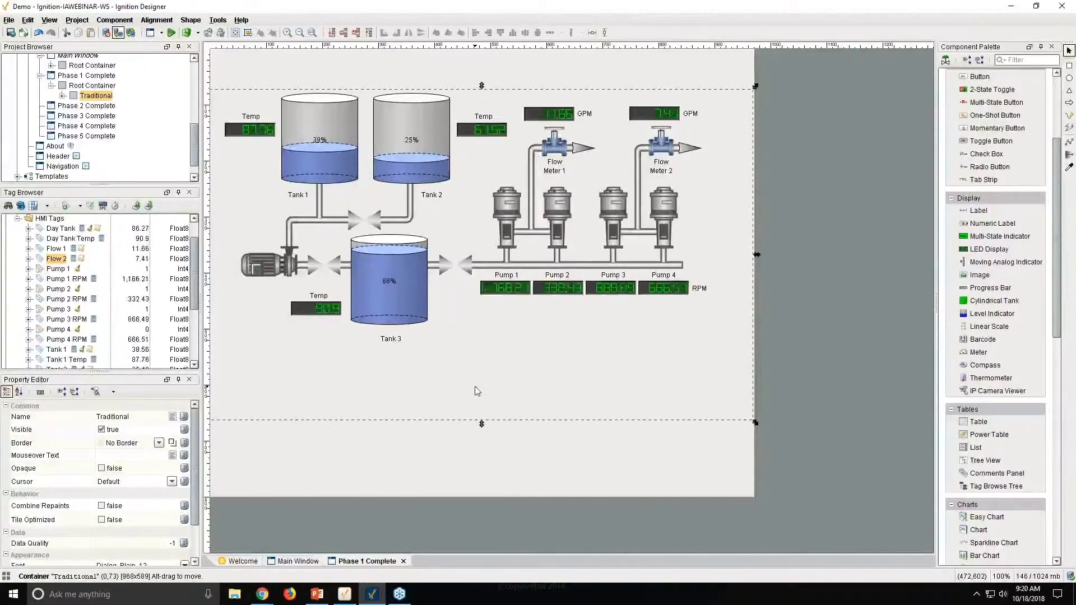
pyautogui.click(351, 164)
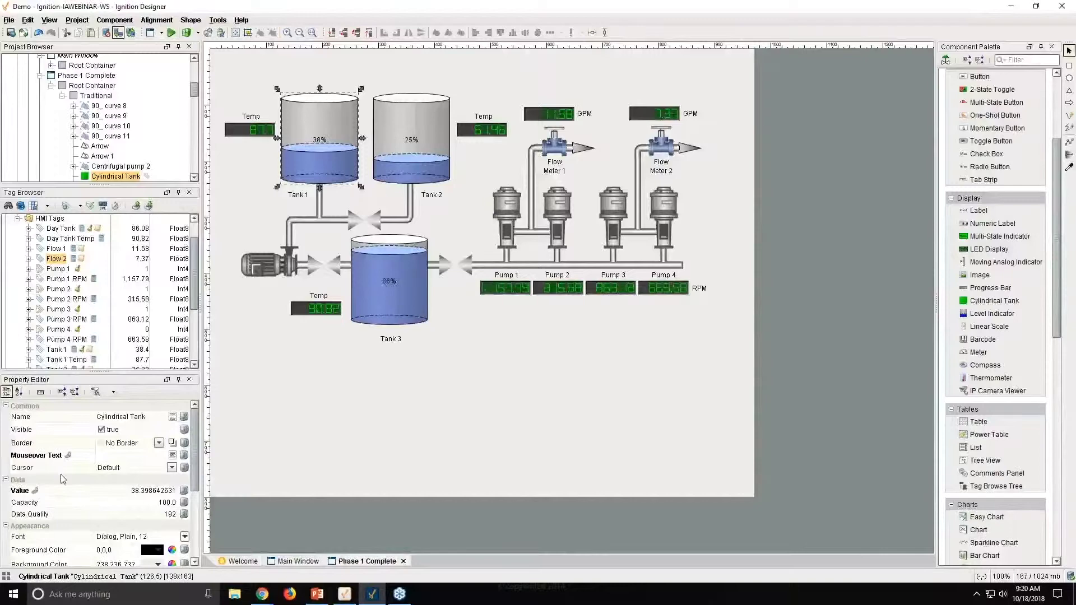
pyautogui.click(510, 219)
pyautogui.click(496, 287)
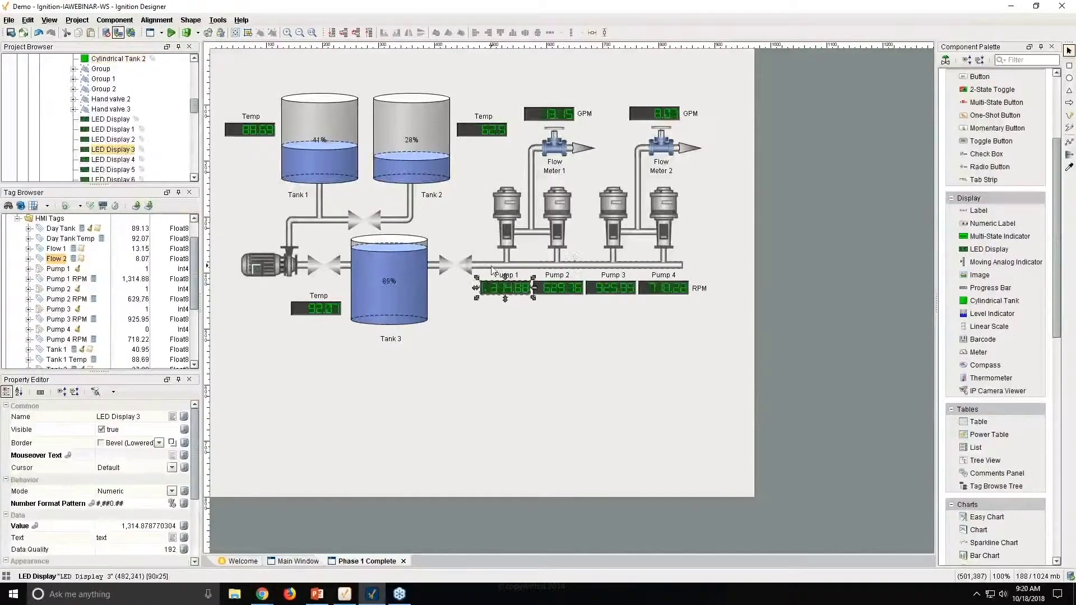
pyautogui.click(492, 271)
pyautogui.click(410, 246)
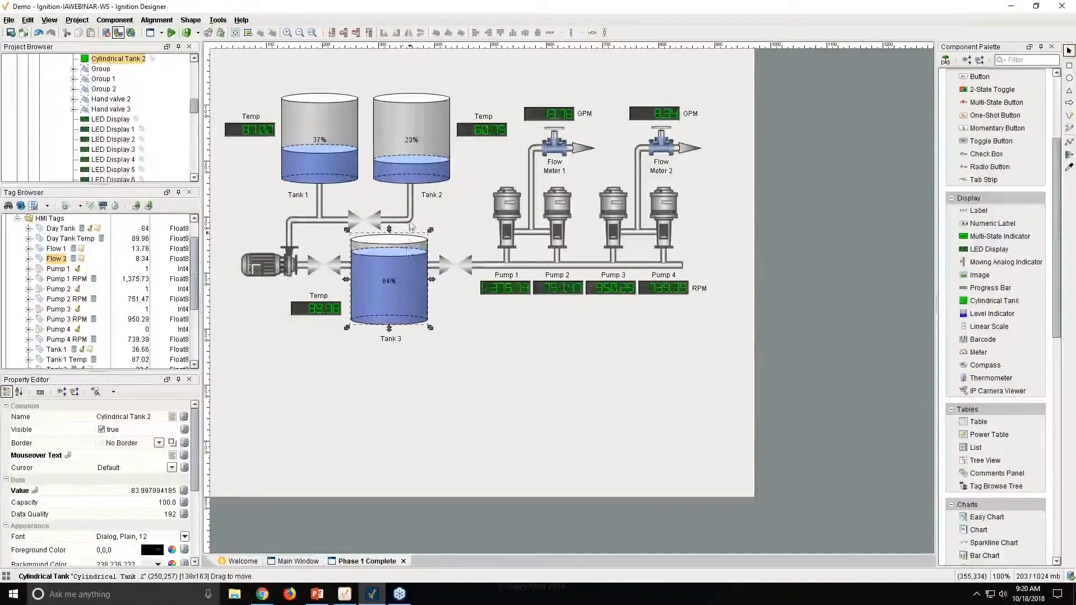
pyautogui.click(413, 153)
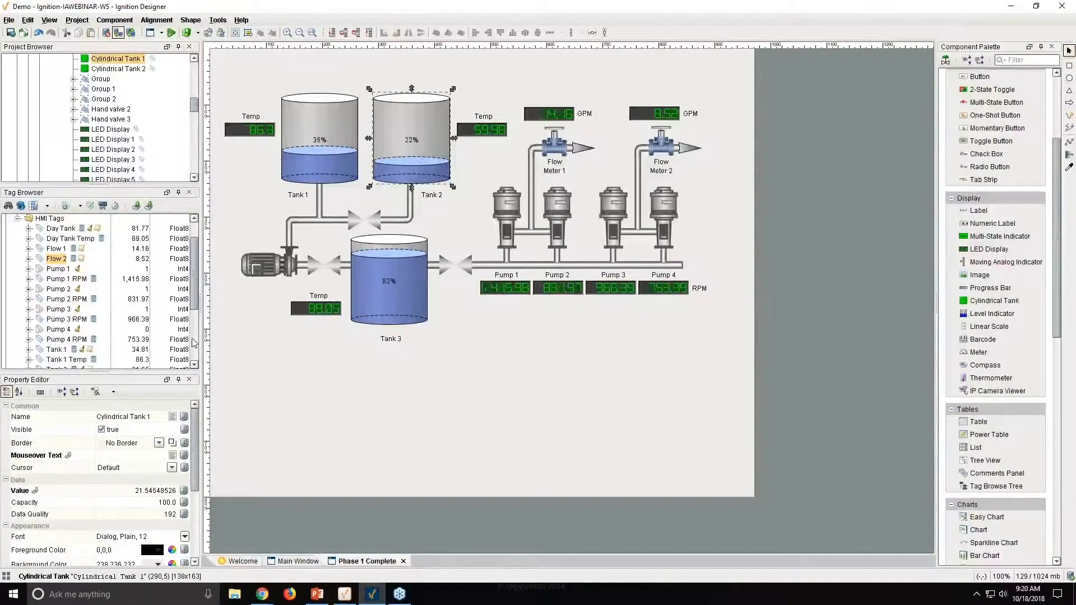
pyautogui.scroll(-3, 87, 448)
pyautogui.scroll(-1, 90, 491)
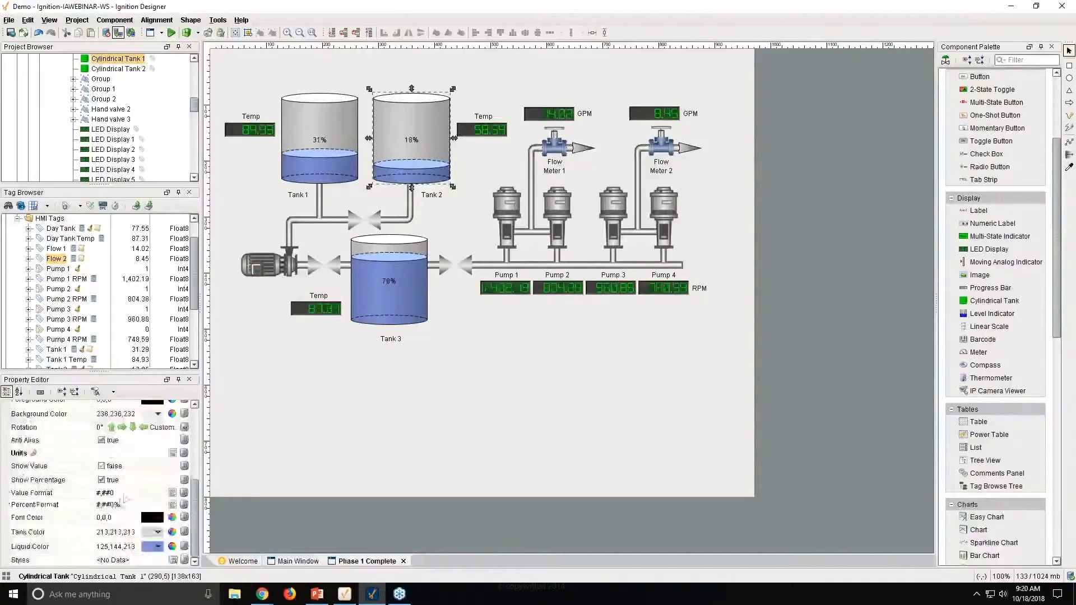
pyautogui.click(159, 547)
pyautogui.click(163, 533)
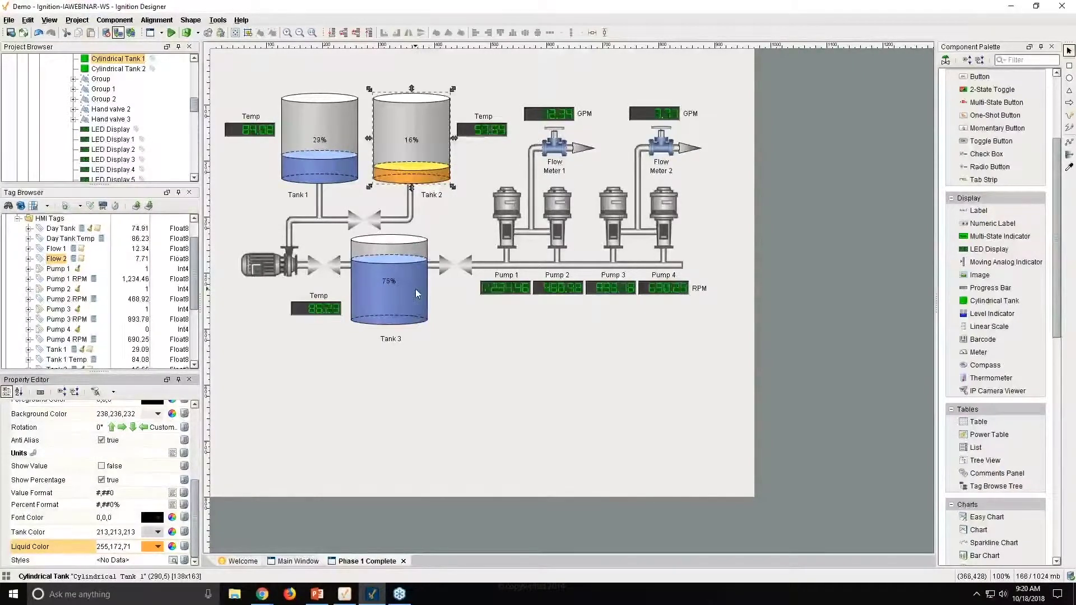
pyautogui.click(159, 548)
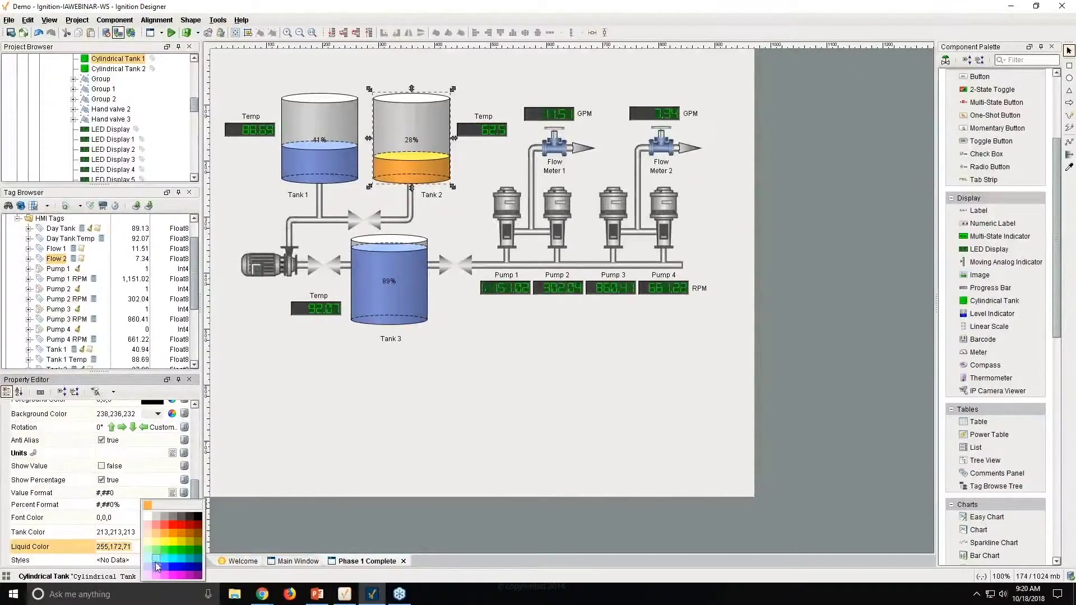
pyautogui.click(158, 570)
pyautogui.click(510, 210)
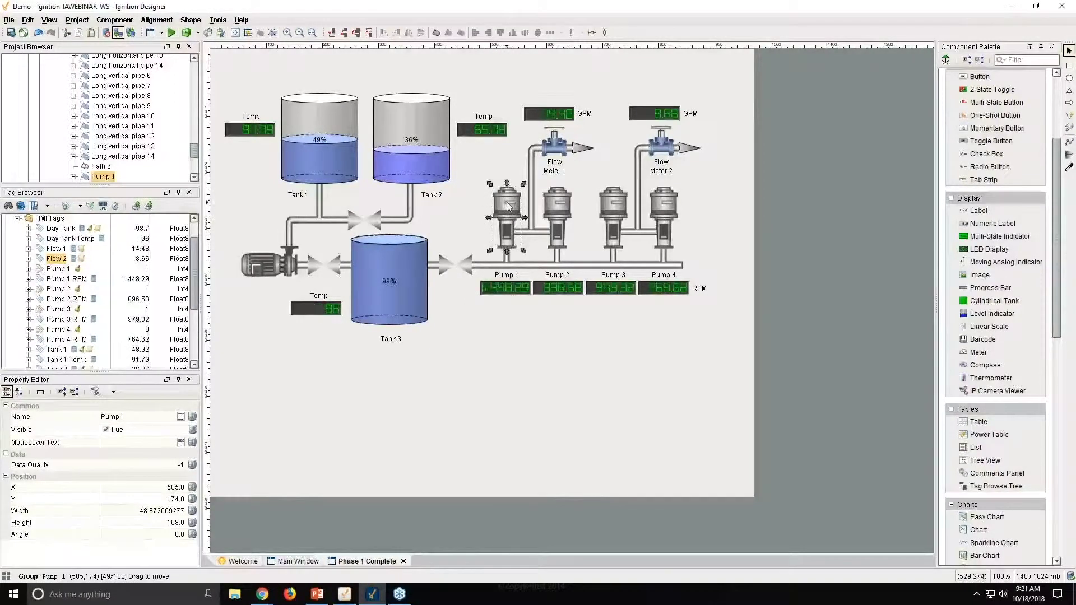
# - Duplicate Pump 1 as Pump 5, keeping the copy exactly on top at X 505, Y 174
pyautogui.click(528, 338)
pyautogui.click(512, 209)
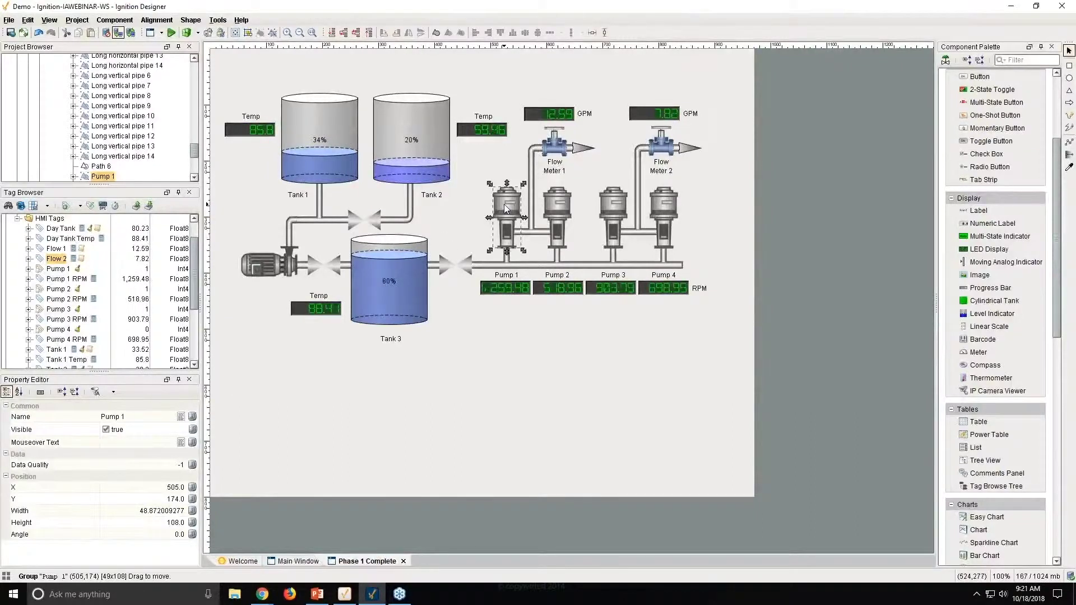
pyautogui.hotkey('ctrl', 'd')
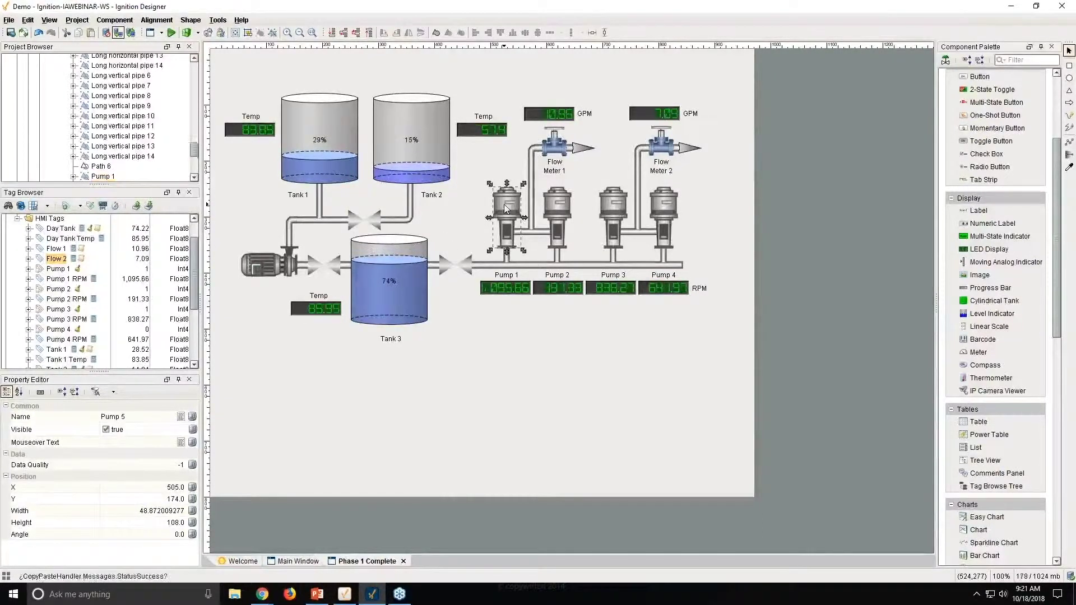
pyautogui.moveTo(502, 205); pyautogui.dragTo(487, 208)
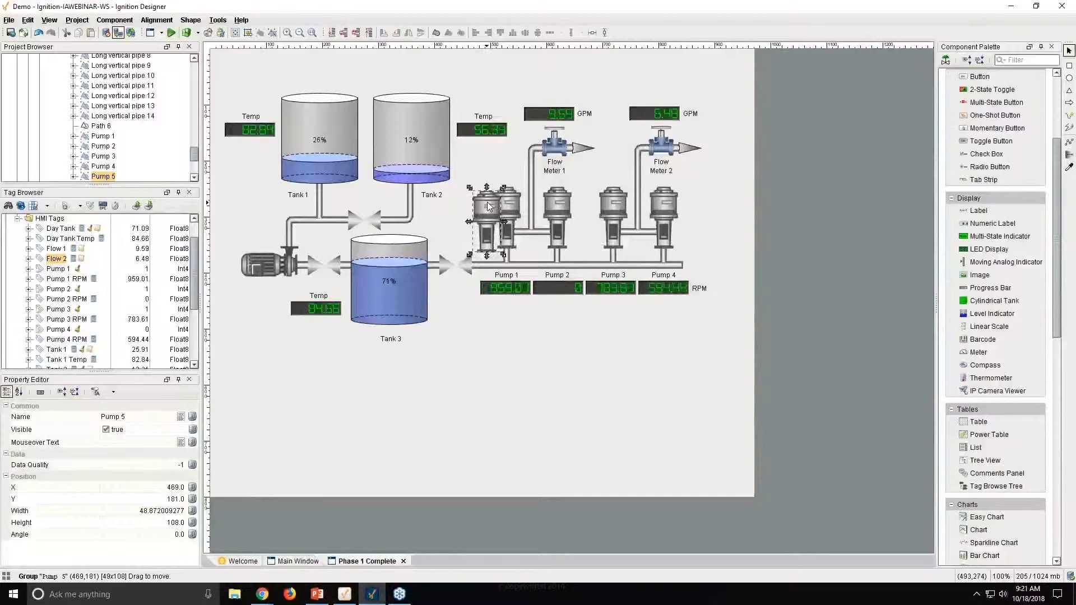
pyautogui.hotkey('ctrl', 'z')
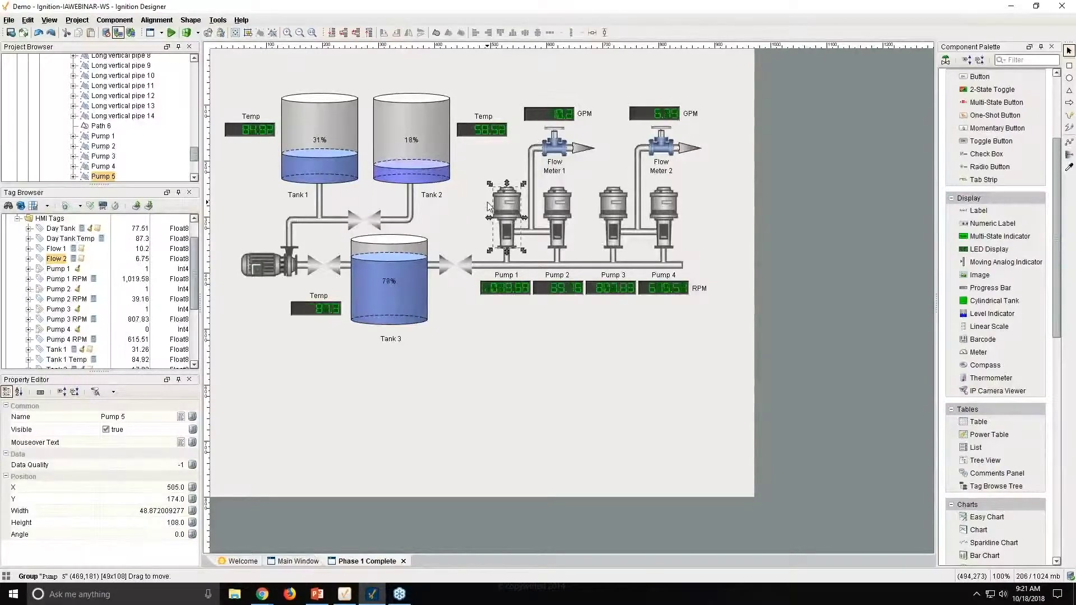
# - Combine Pump 5 into a white Union pump silhouette with black outline, left over Pump 1
pyautogui.click(436, 33)
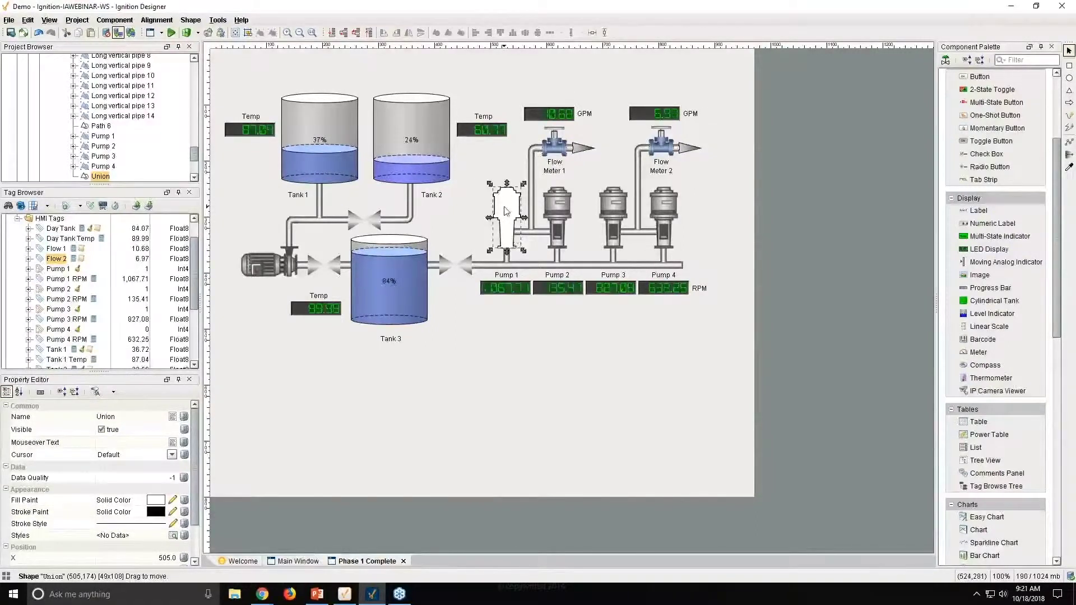
pyautogui.moveTo(506, 211); pyautogui.dragTo(487, 216)
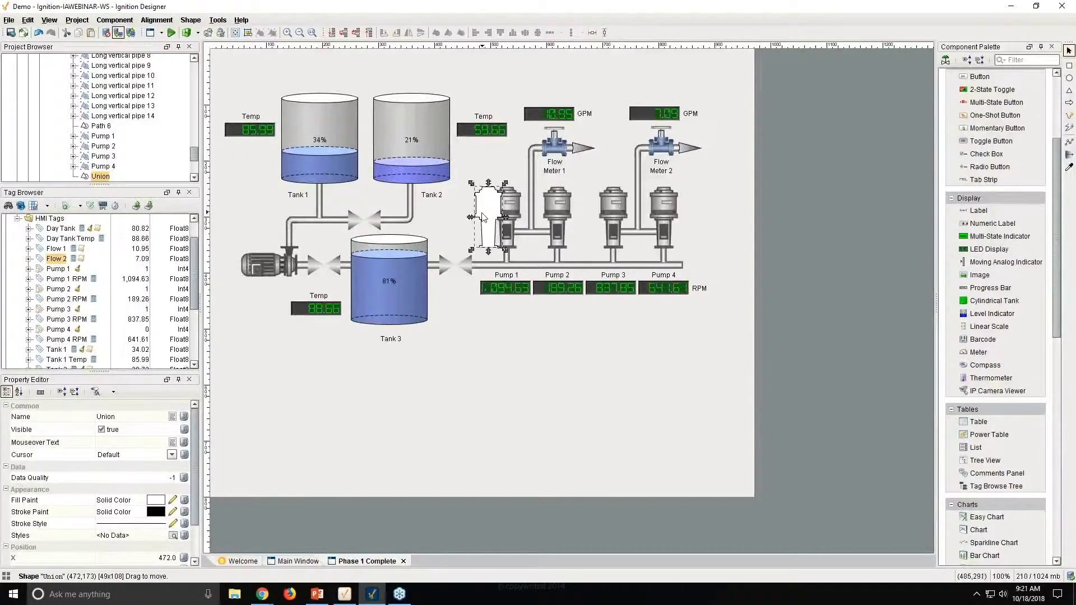
pyautogui.hotkey('ctrl', 'z')
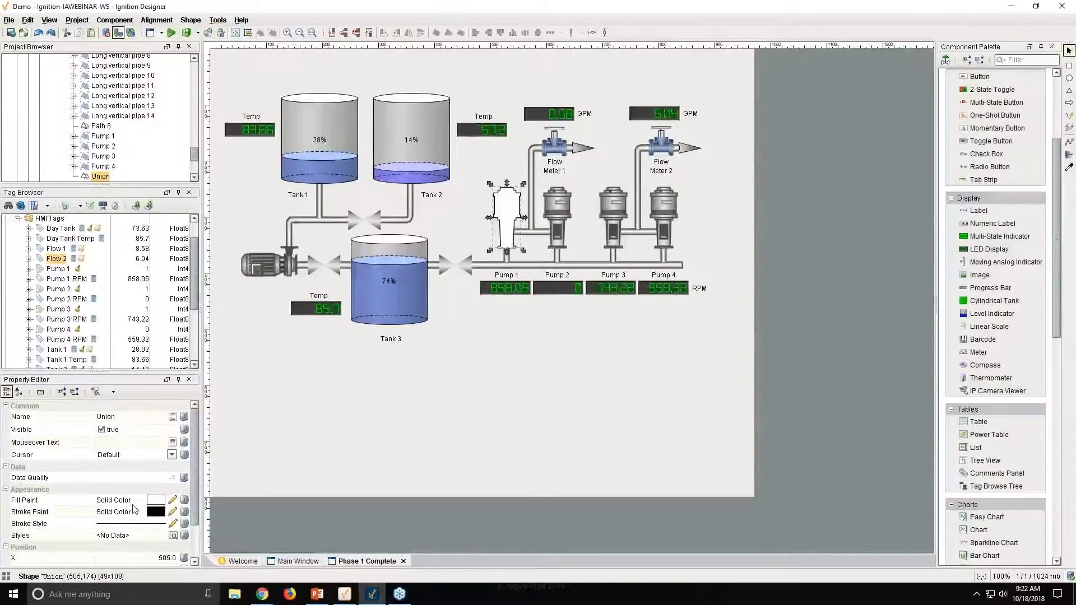
# - Give the Union's Fill Paint a Tag binding to HMI Tags/Pump 1
pyautogui.click(185, 500)
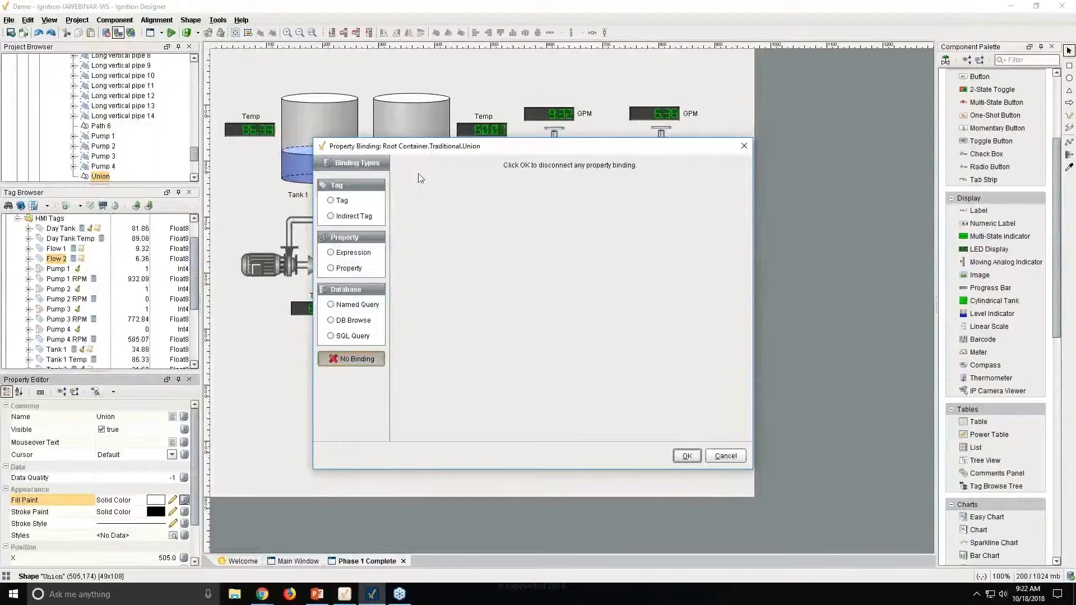
pyautogui.click(331, 201)
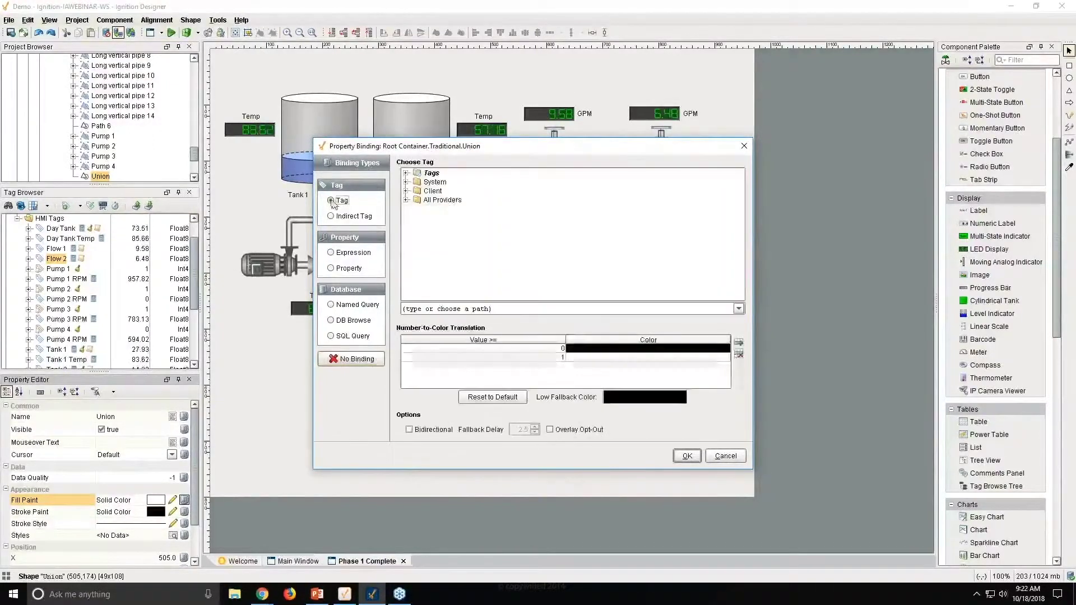
pyautogui.click(406, 174)
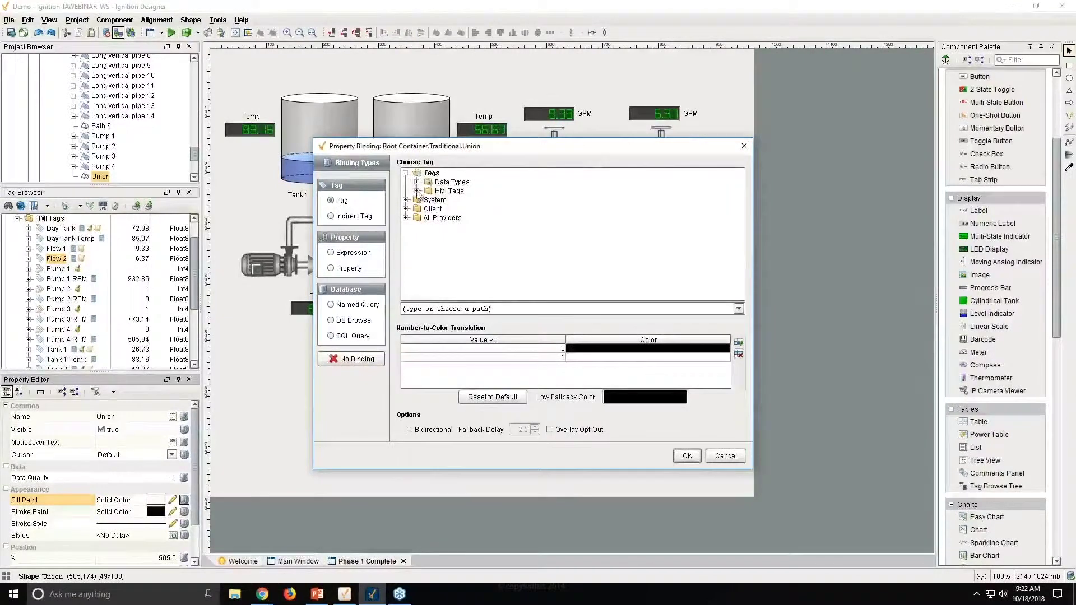
pyautogui.click(417, 191)
pyautogui.click(459, 219)
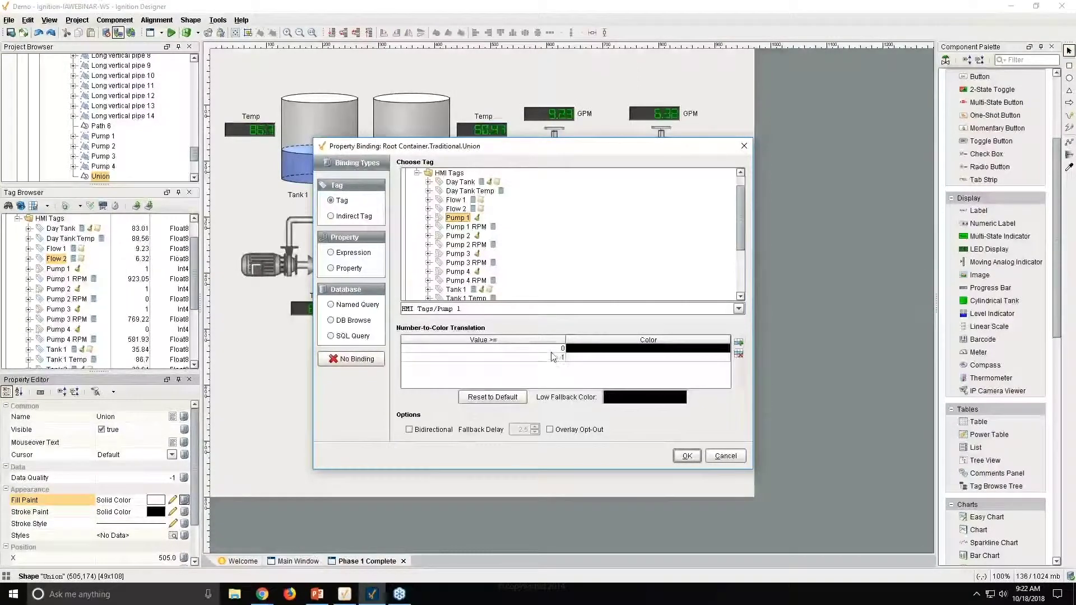
# - Set the value 0 colour to semi-transparent red
pyautogui.click(583, 352)
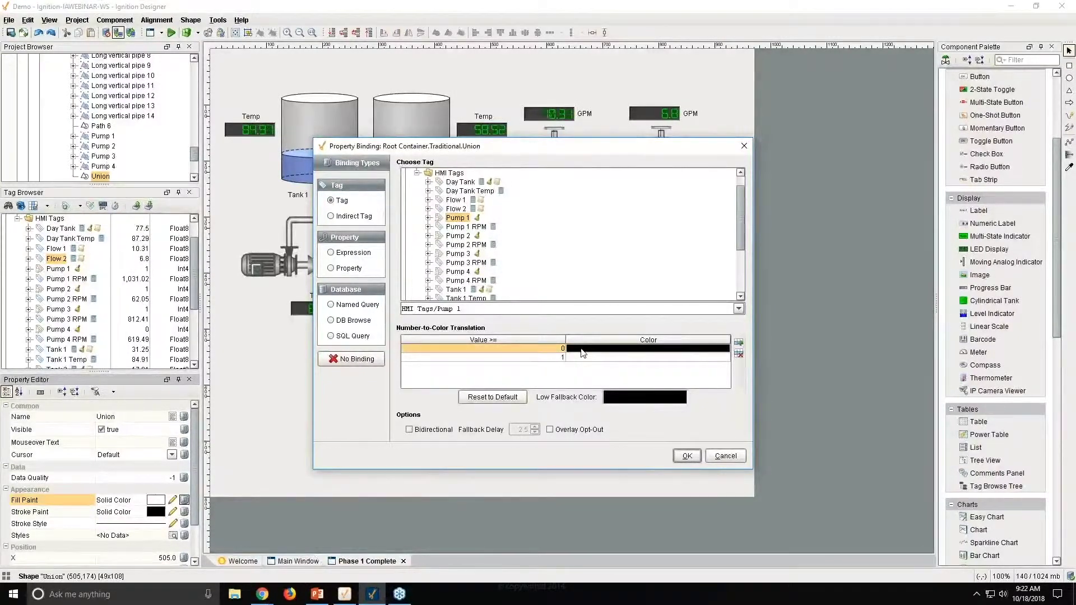
pyautogui.click(583, 352)
pyautogui.click(625, 374)
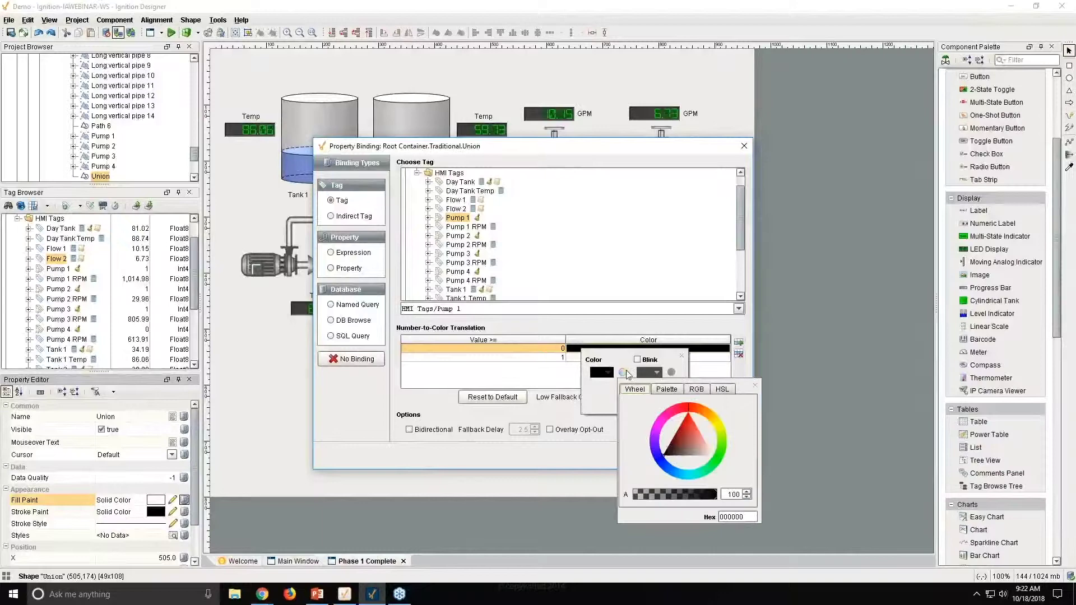
pyautogui.click(691, 415)
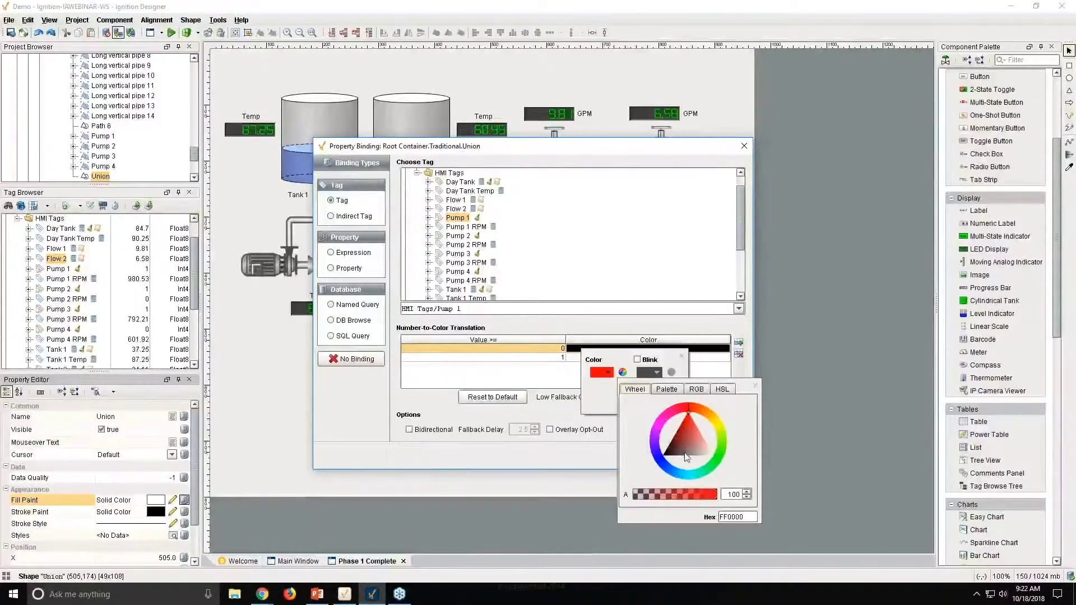
pyautogui.click(660, 495)
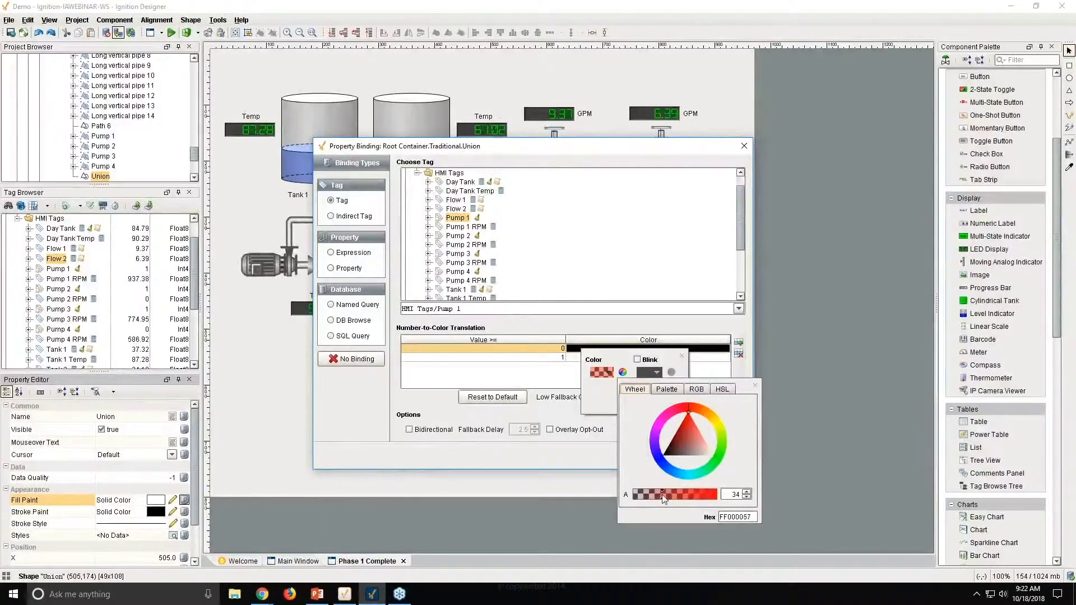
pyautogui.click(755, 387)
pyautogui.click(600, 370)
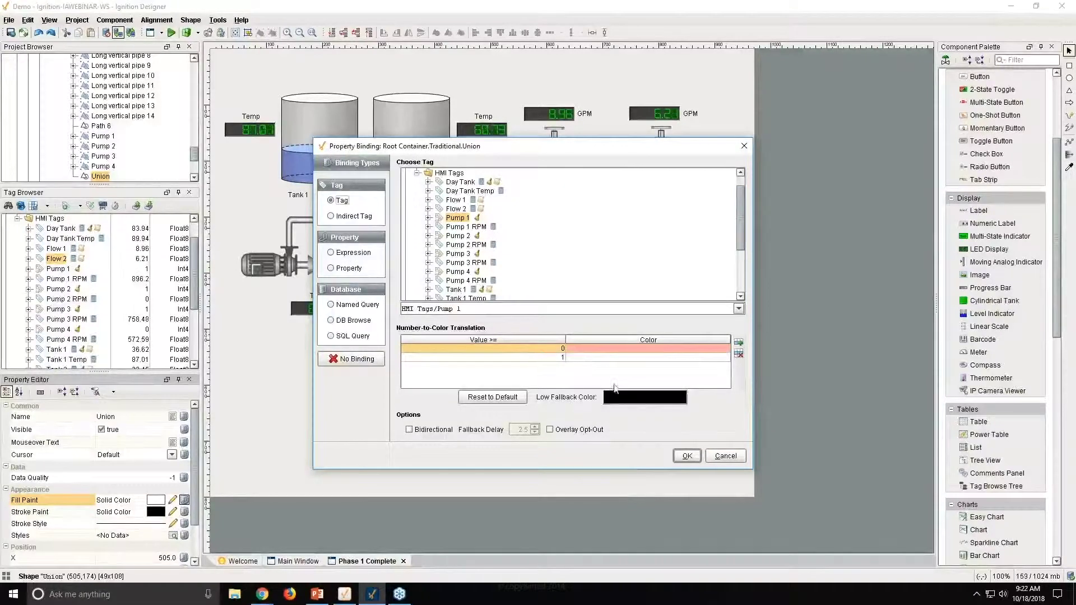
# - Set the value 1 colour to semi-transparent green
pyautogui.click(596, 360)
pyautogui.click(596, 360)
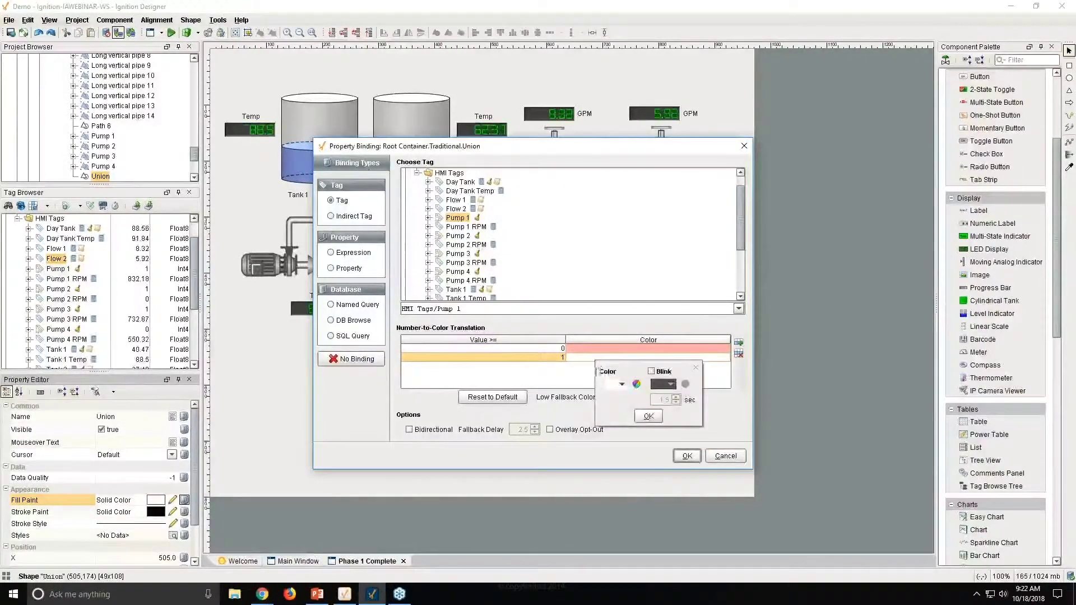
pyautogui.click(638, 386)
pyautogui.click(732, 473)
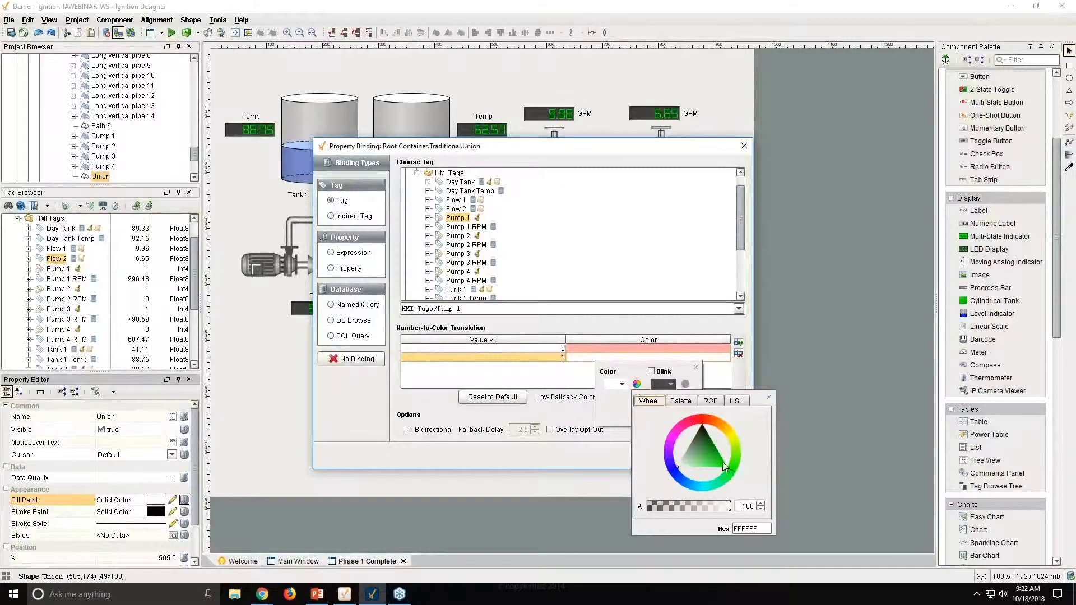
pyautogui.moveTo(722, 462); pyautogui.dragTo(718, 449)
pyautogui.click(678, 507)
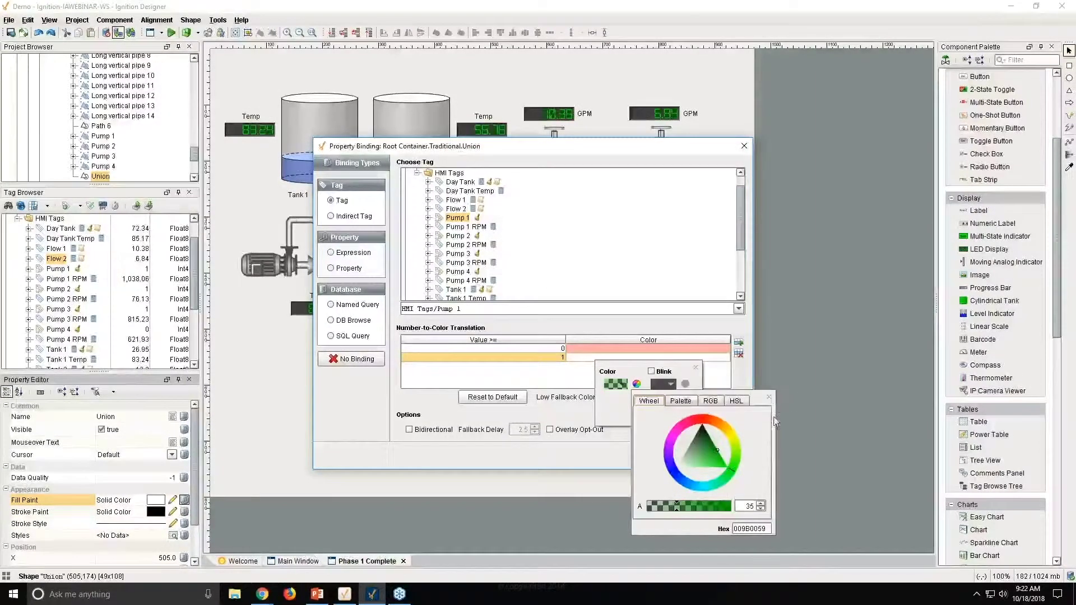
pyautogui.click(769, 396)
pyautogui.click(735, 365)
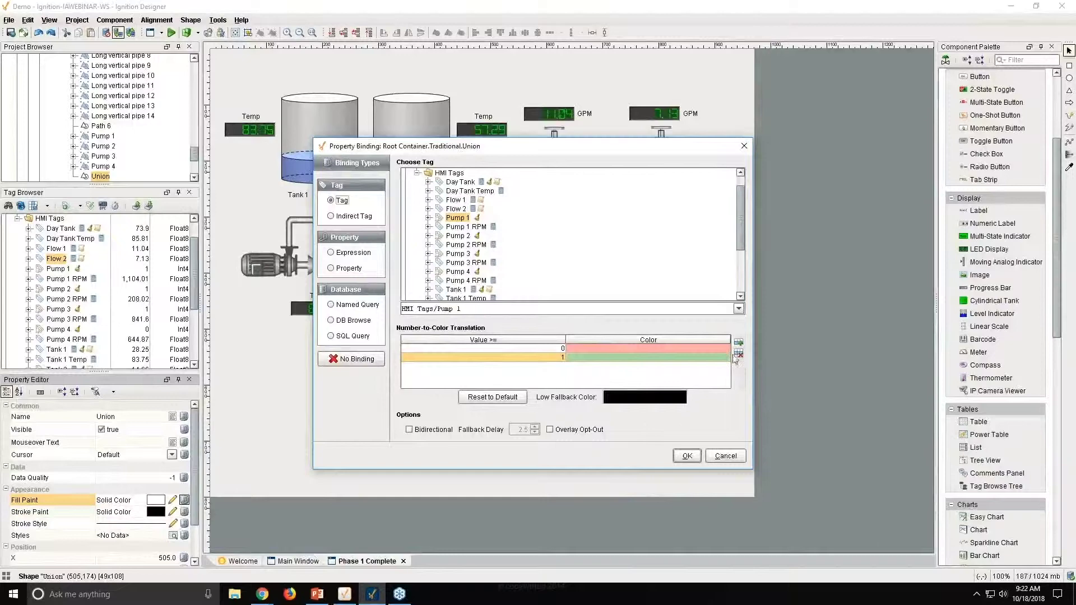
# - Add value 2 as yellow blinking semi-transparent orange and apply the fill binding
pyautogui.click(739, 342)
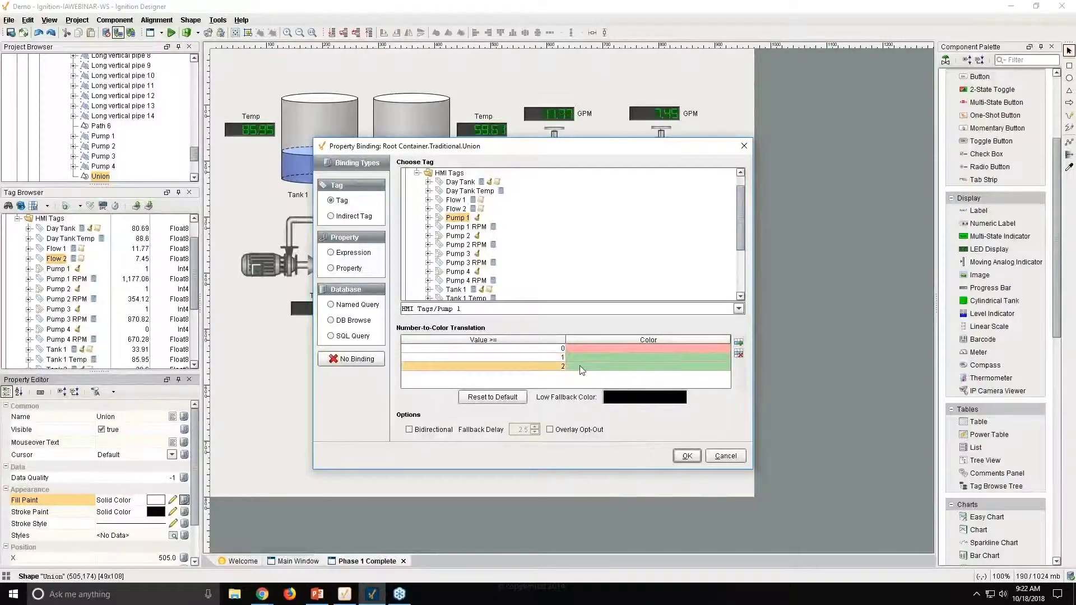
pyautogui.click(583, 371)
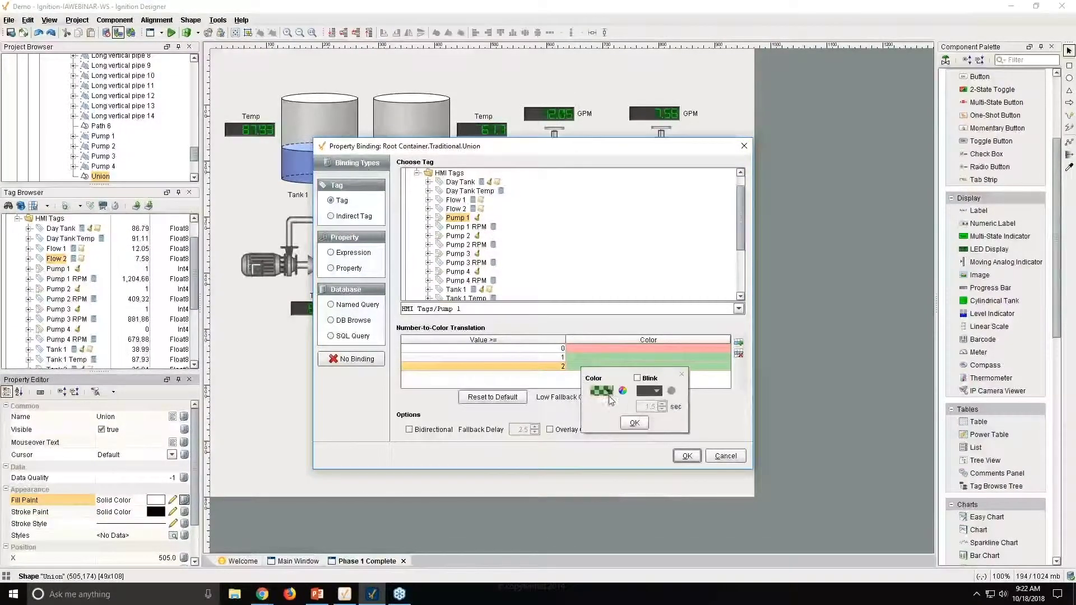
pyautogui.click(622, 390)
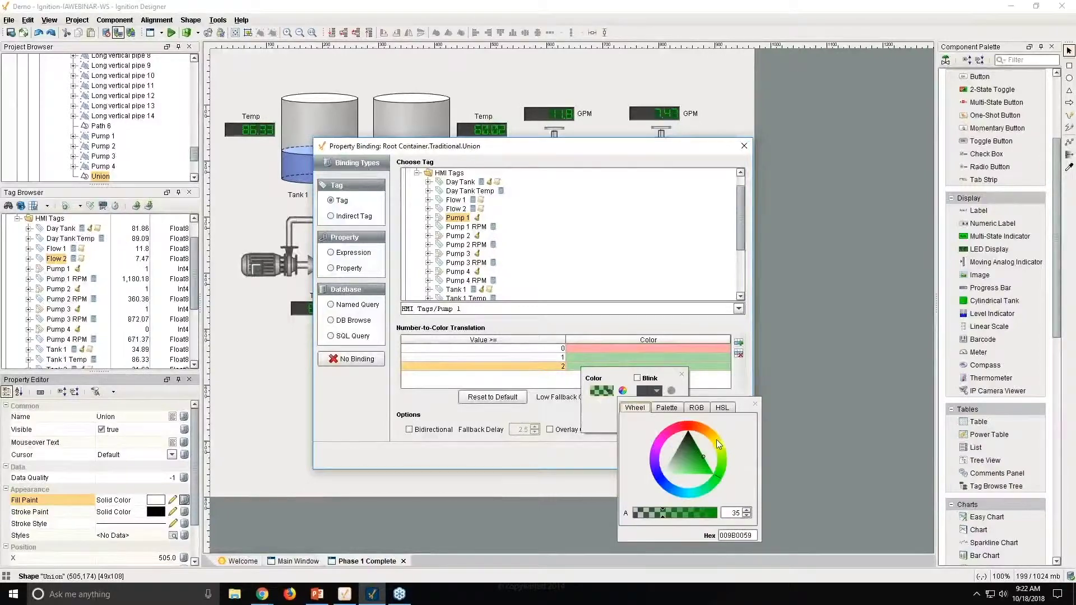
pyautogui.click(716, 440)
pyautogui.click(704, 453)
pyautogui.moveTo(705, 453); pyautogui.dragTo(713, 443)
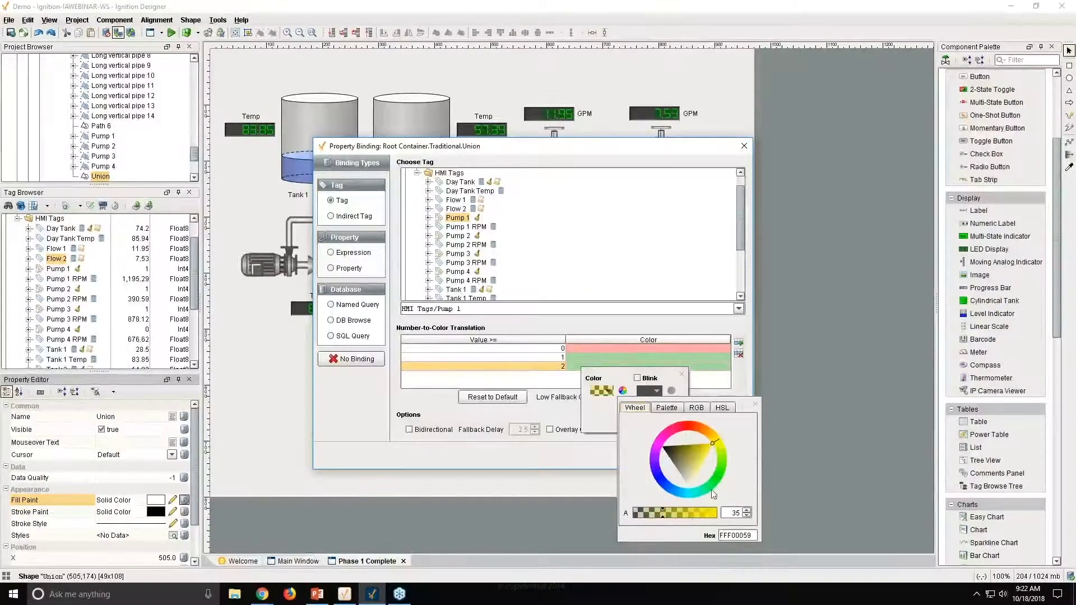
pyautogui.click(755, 403)
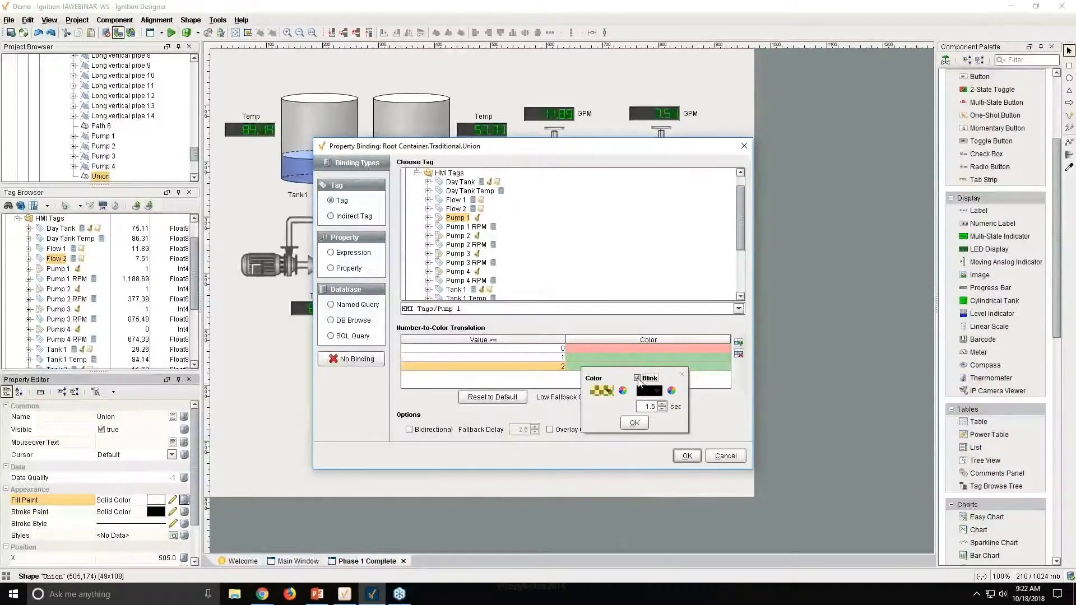
pyautogui.click(638, 379)
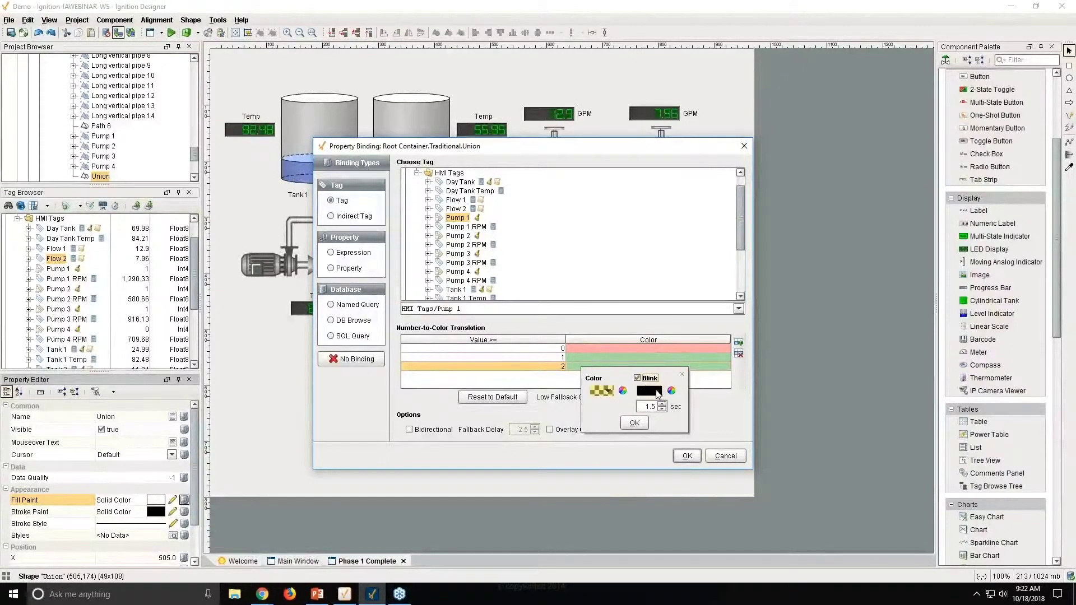
pyautogui.click(649, 391)
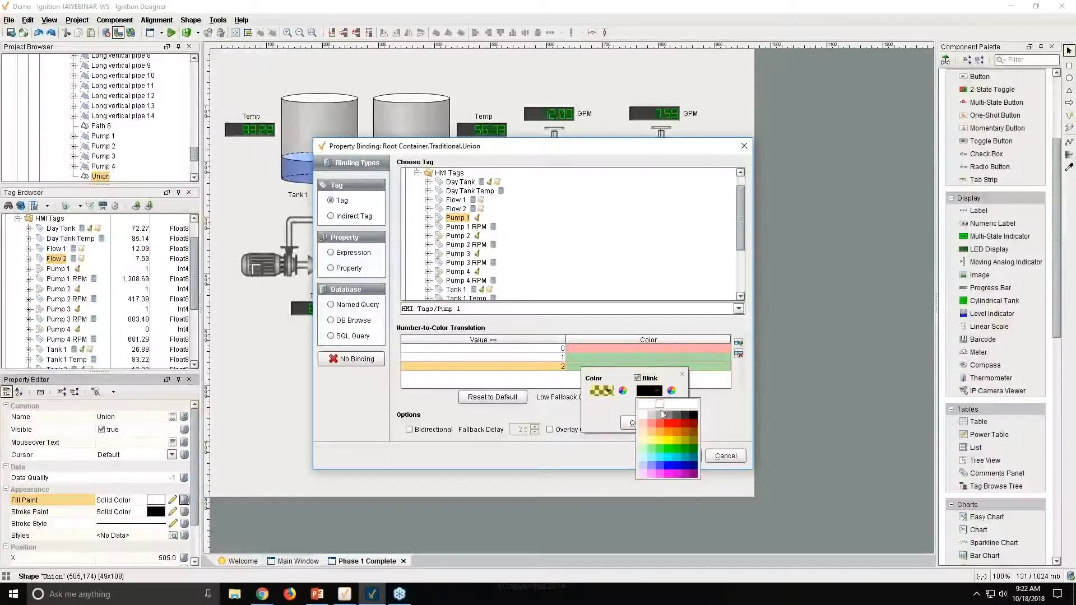
pyautogui.click(659, 440)
pyautogui.click(671, 391)
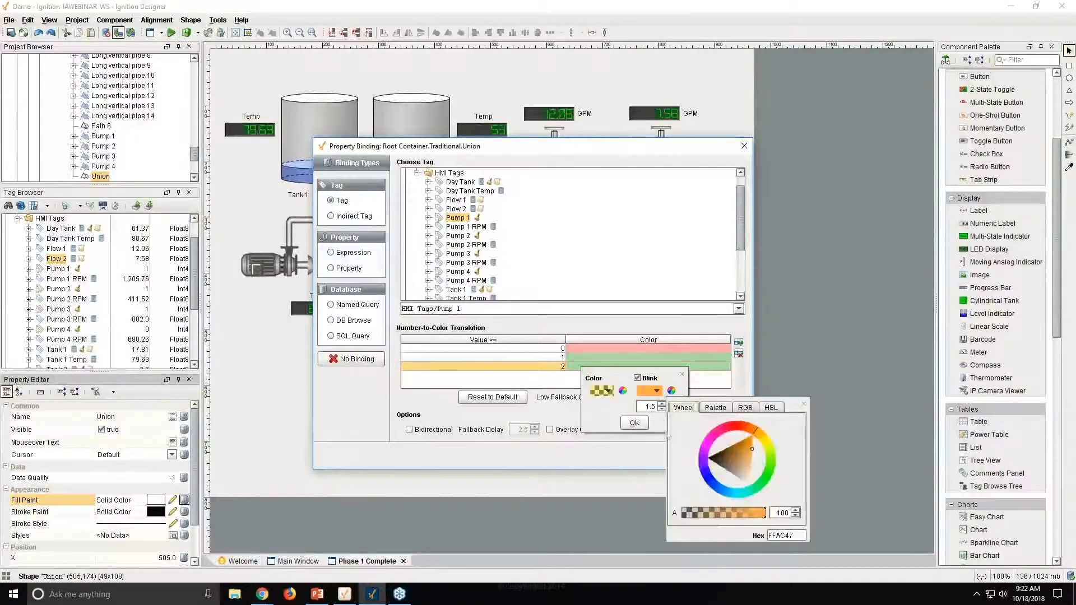
pyautogui.click(716, 514)
pyautogui.click(804, 404)
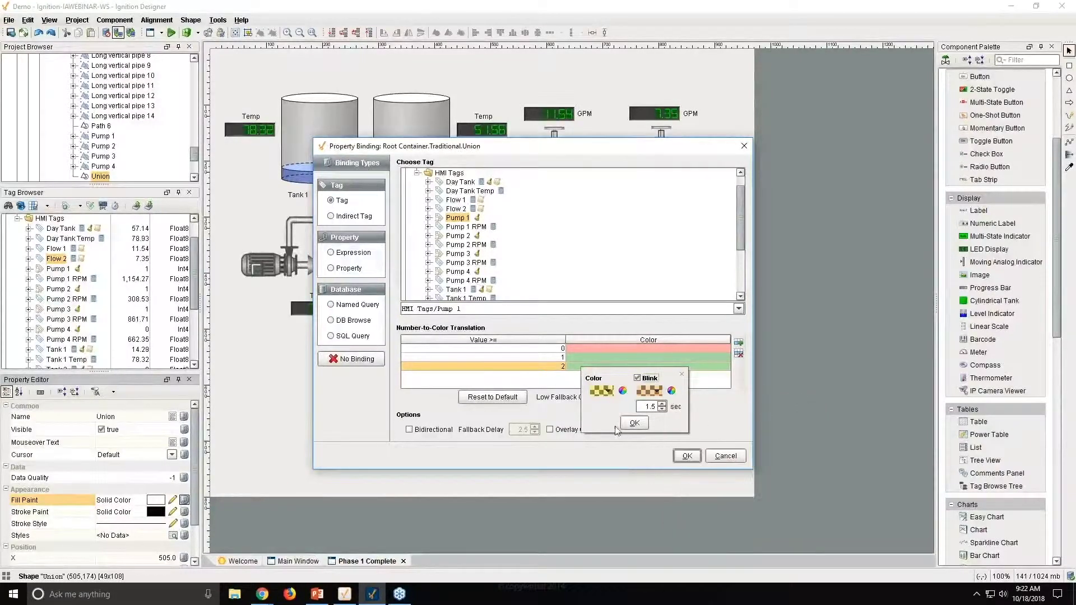
pyautogui.click(634, 424)
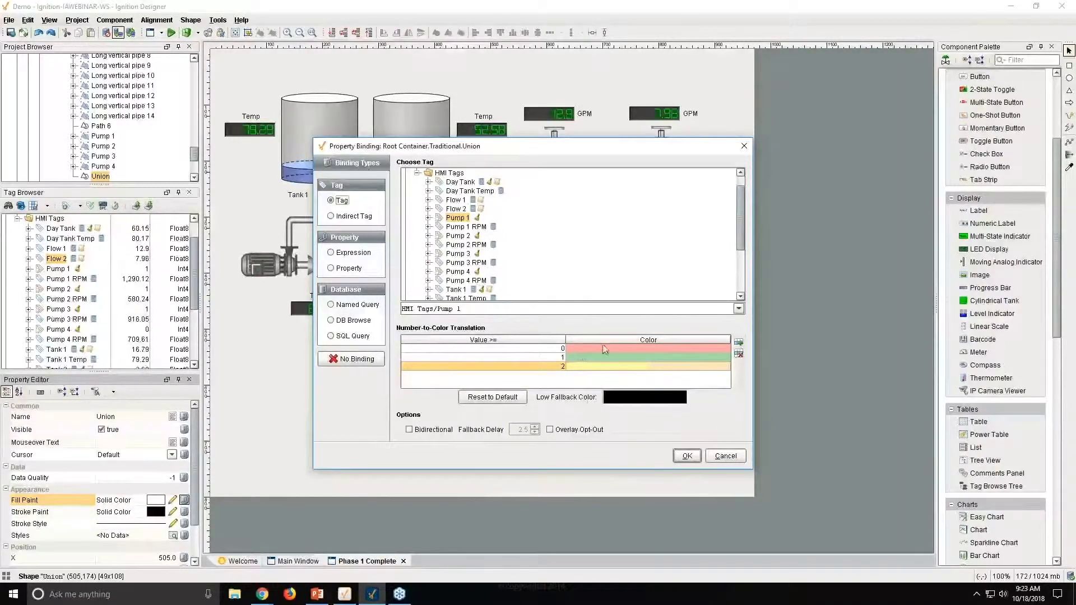
pyautogui.click(693, 457)
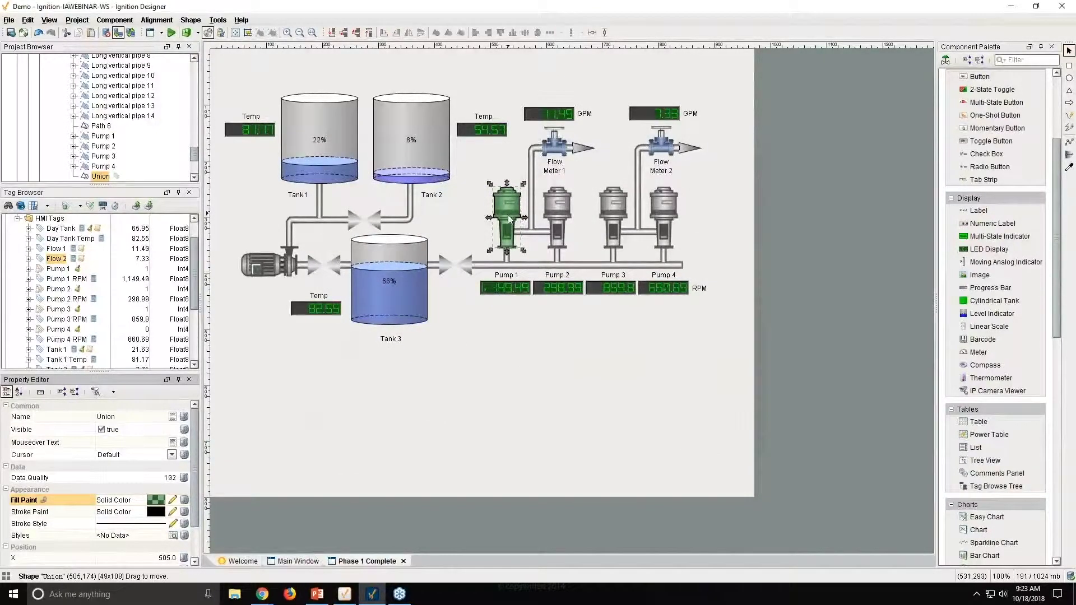
# - Inspect the Traditional container and green Union shape, then window-select every part of Pump 1
pyautogui.click(507, 325)
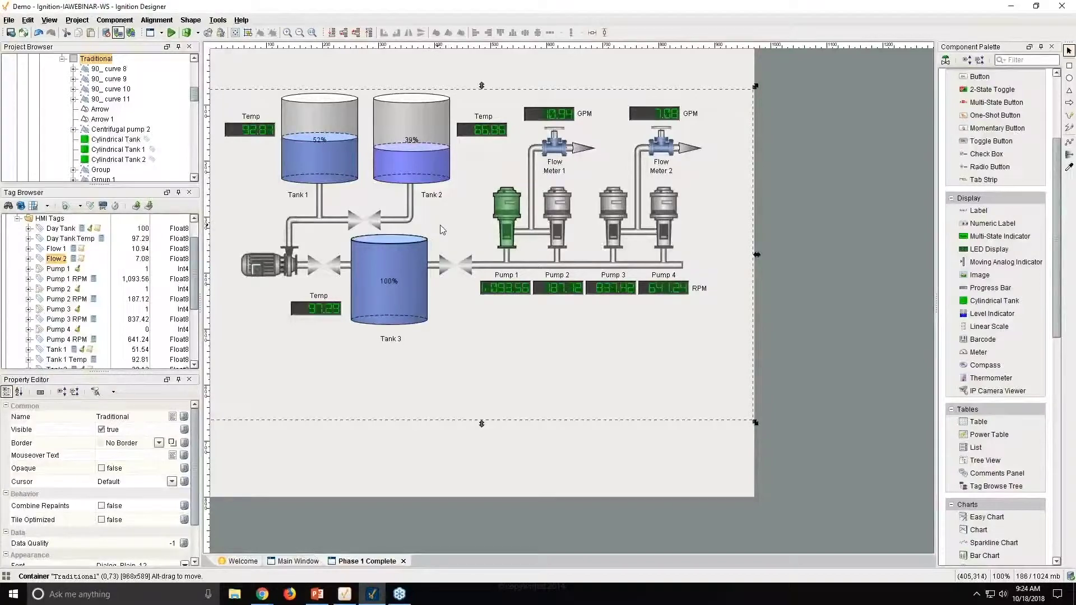
pyautogui.click(508, 211)
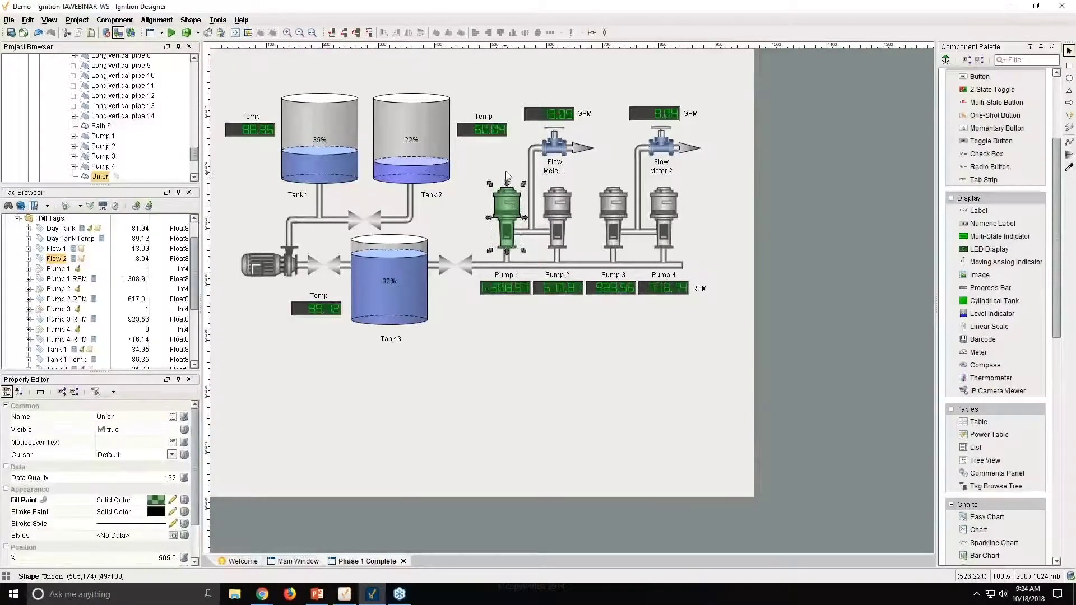
pyautogui.click(526, 207)
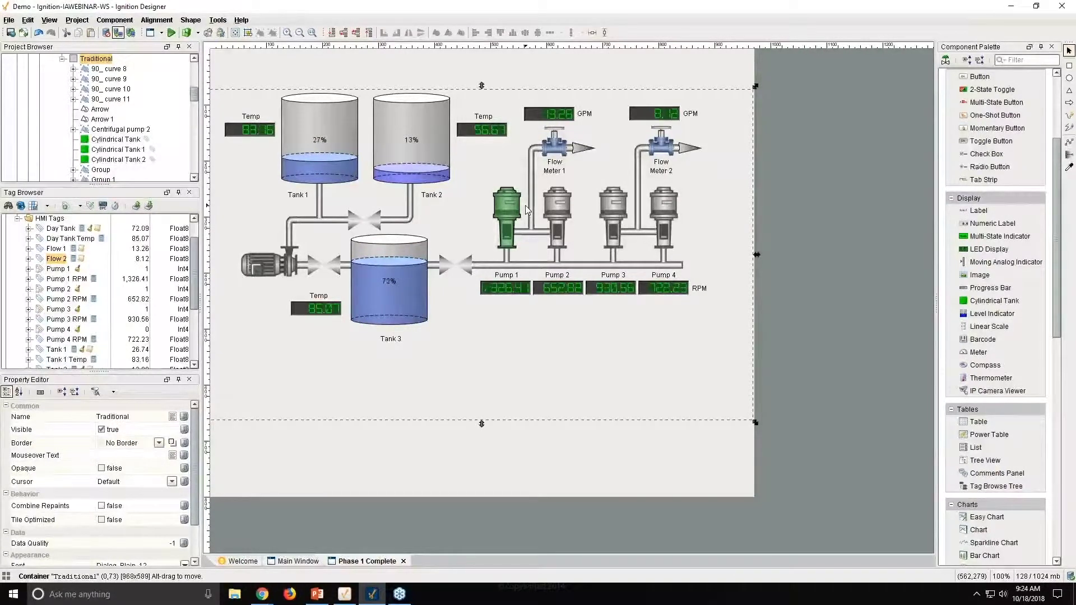
pyautogui.moveTo(525, 205); pyautogui.dragTo(480, 193)
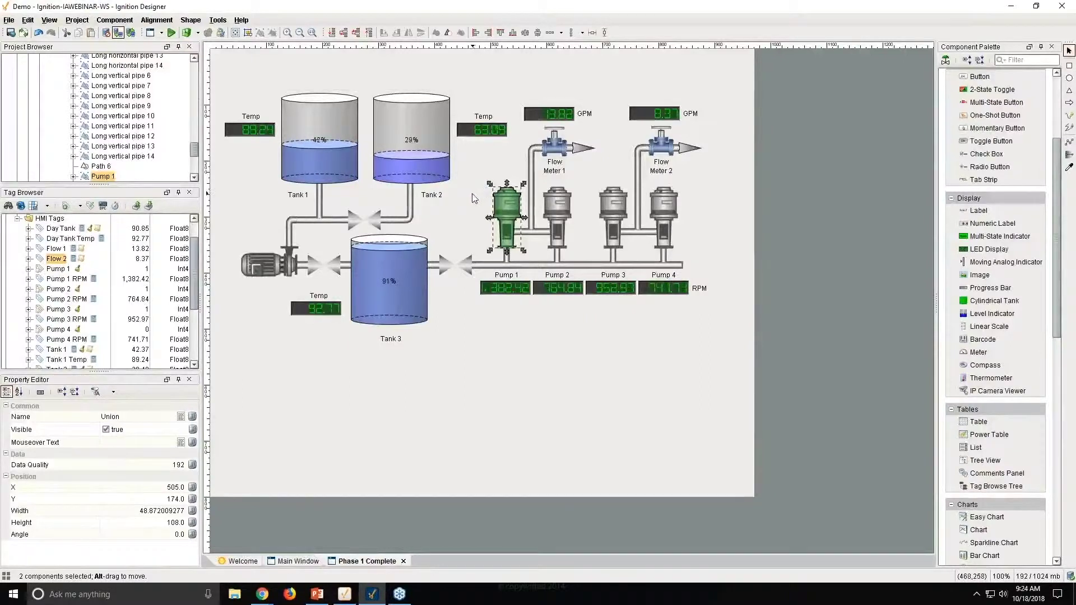
# - Create a new template under Templates named Pump
pyautogui.scroll(-5, 140, 127)
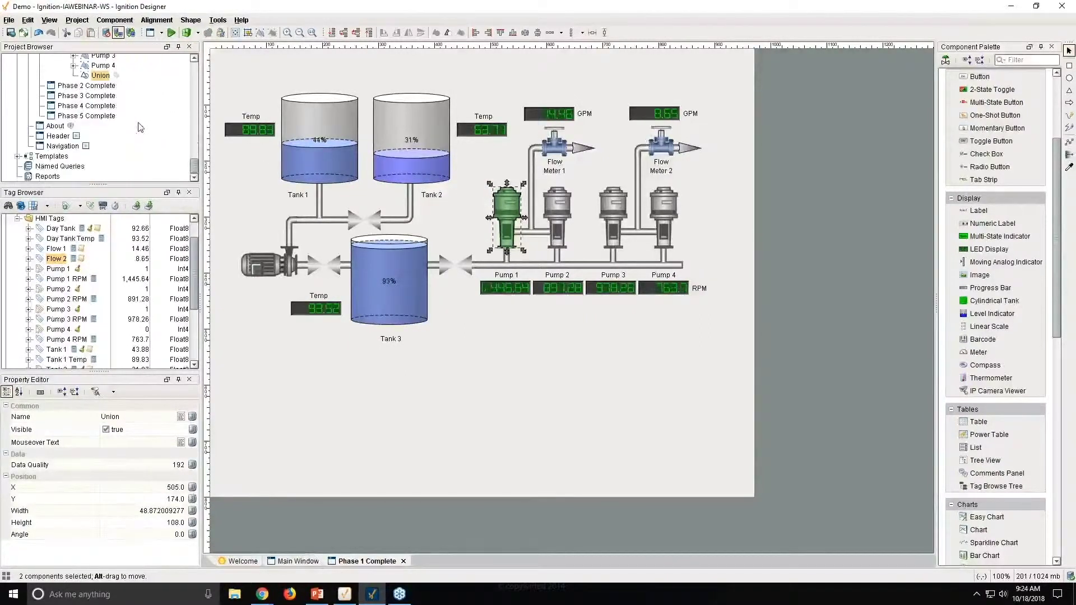
pyautogui.doubleClick(41, 160)
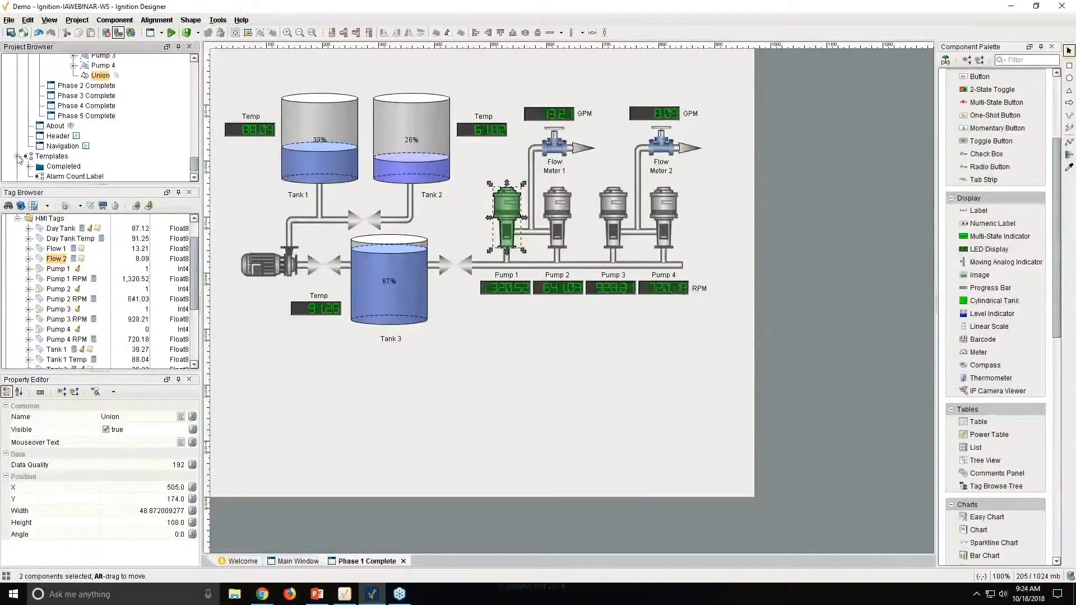
pyautogui.rightClick(44, 158)
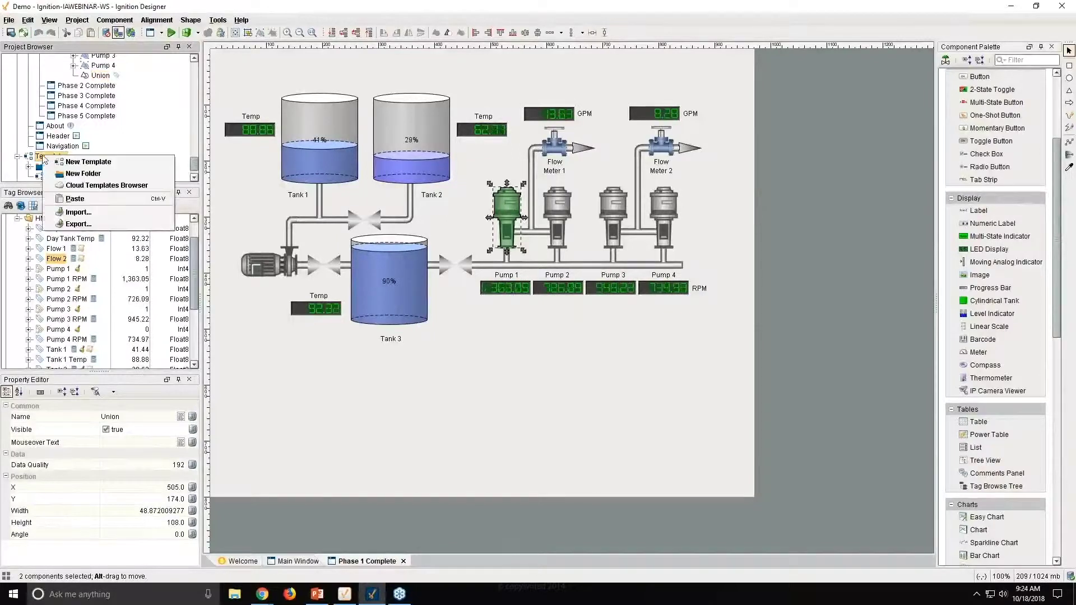
pyautogui.click(76, 162)
pyautogui.write('Pump')
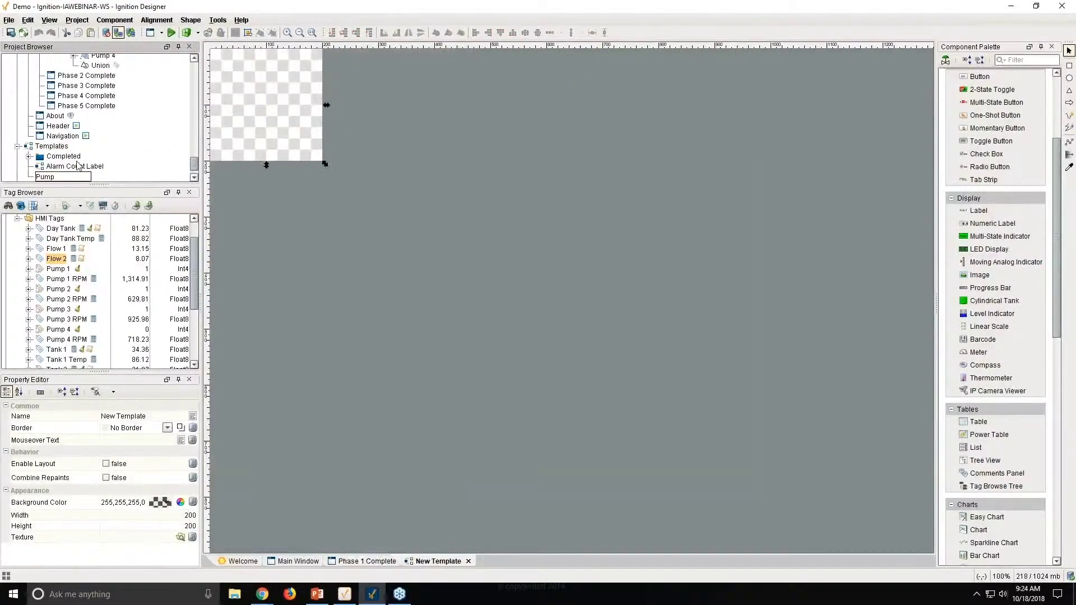
pyautogui.press('Return')
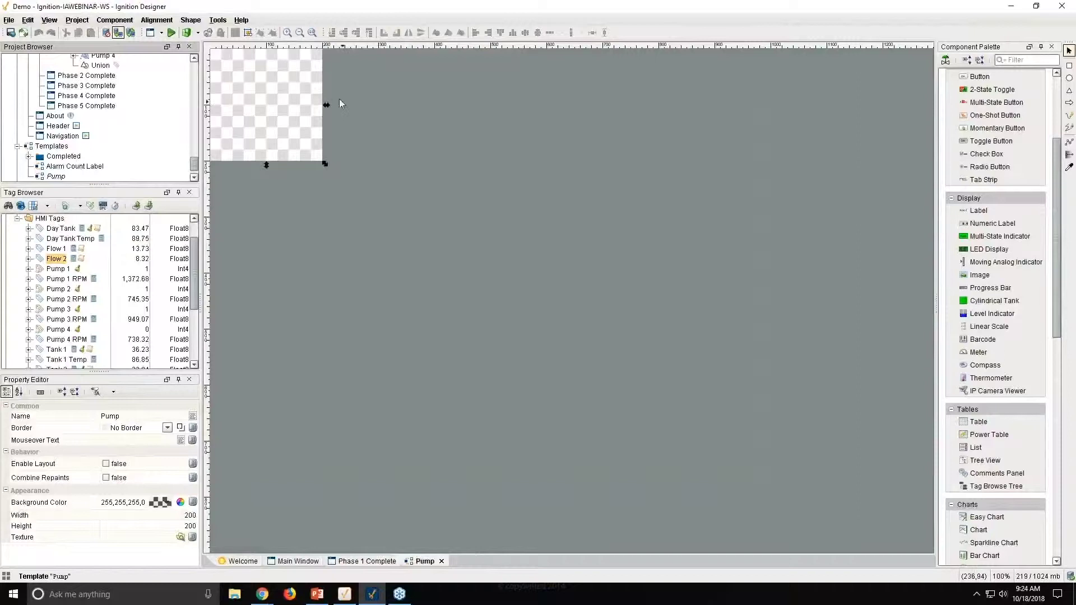
# - Paste the Pump 1 graphic at the template's top-left, shrink the template, and open the Union's fill binding
pyautogui.hotkey('ctrl', 'v')
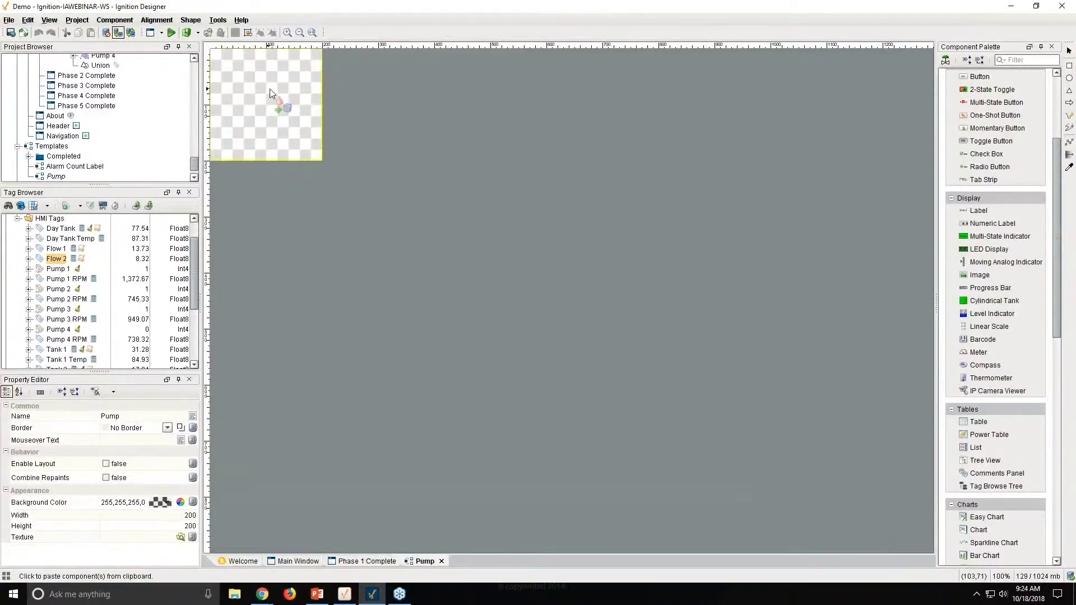
pyautogui.click(219, 52)
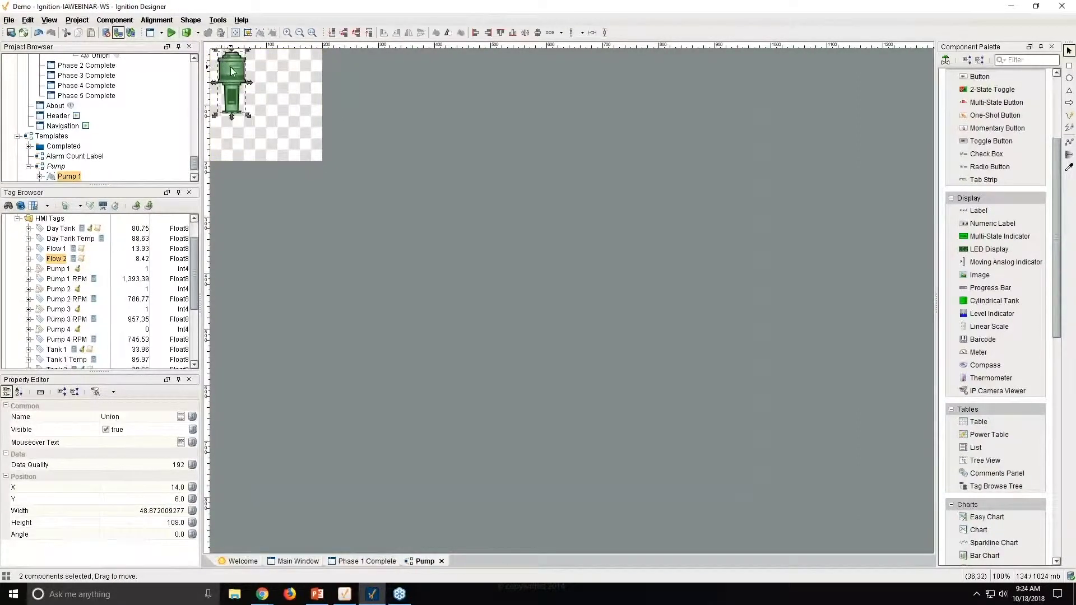
pyautogui.click(281, 85)
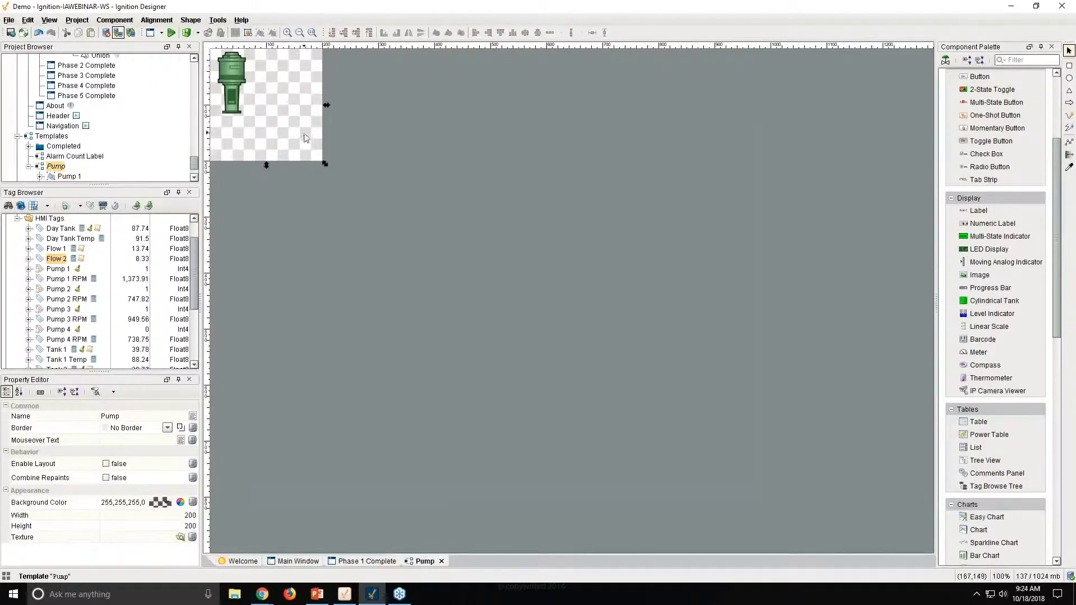
pyautogui.moveTo(324, 163); pyautogui.dragTo(257, 129)
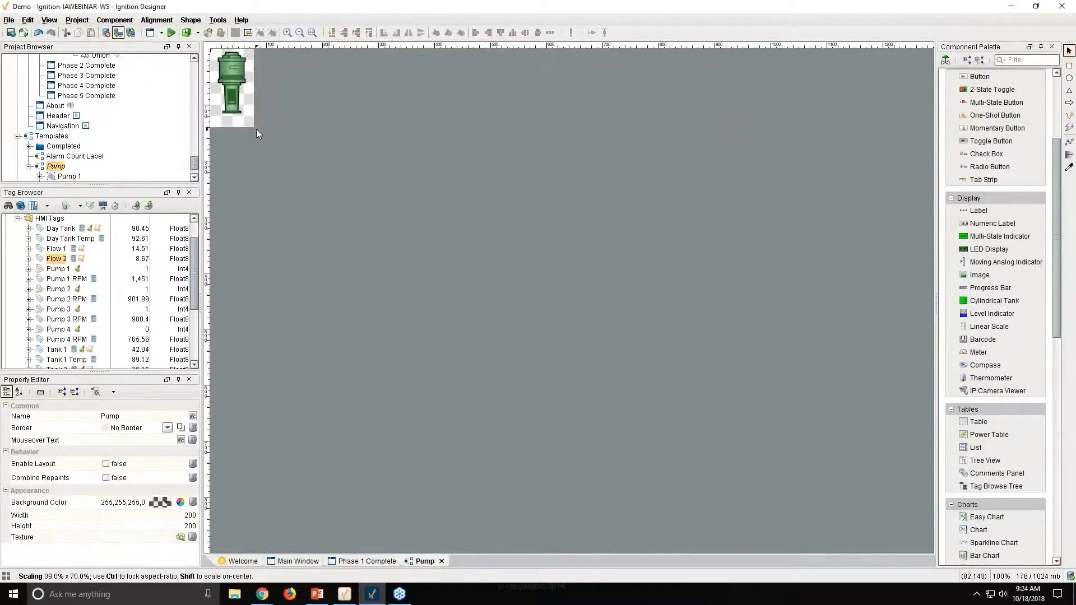
pyautogui.click(230, 84)
pyautogui.click(184, 500)
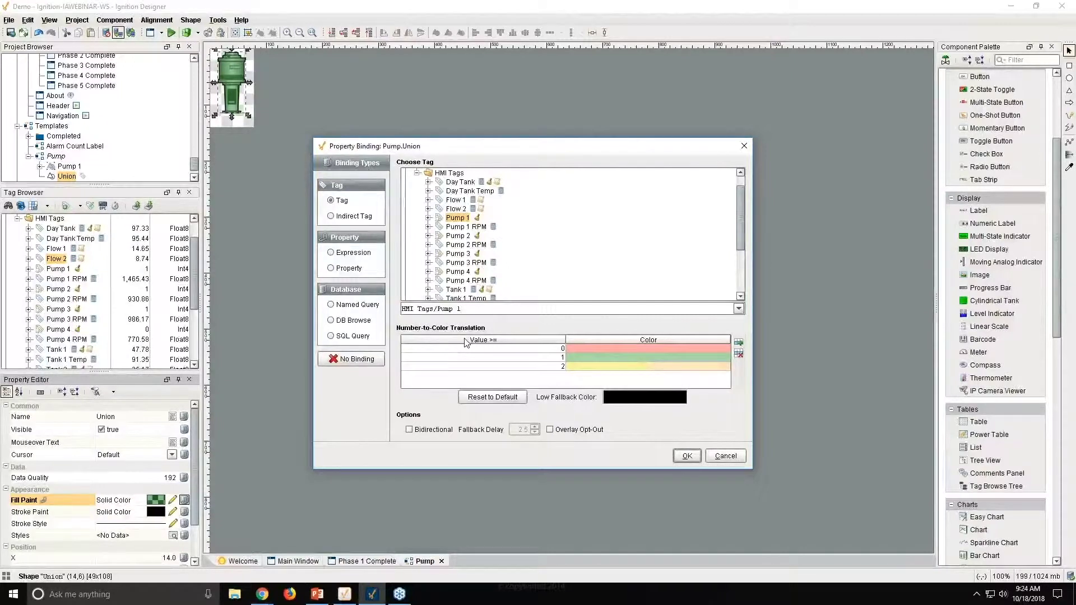
# - Cancel the Property Binding dialog, leaving the Union's fill binding unchanged
pyautogui.click(725, 455)
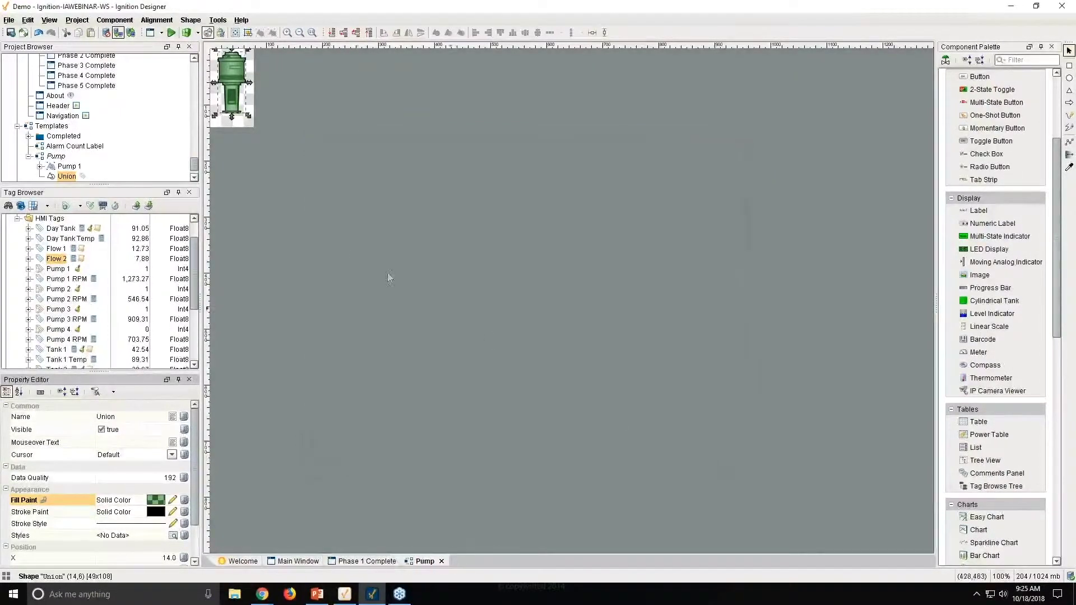
# - Add an Integer template parameter pumpNum, default 0, through the template's Custom Properties
pyautogui.rightClick(305, 192)
pyautogui.moveTo(356, 325)
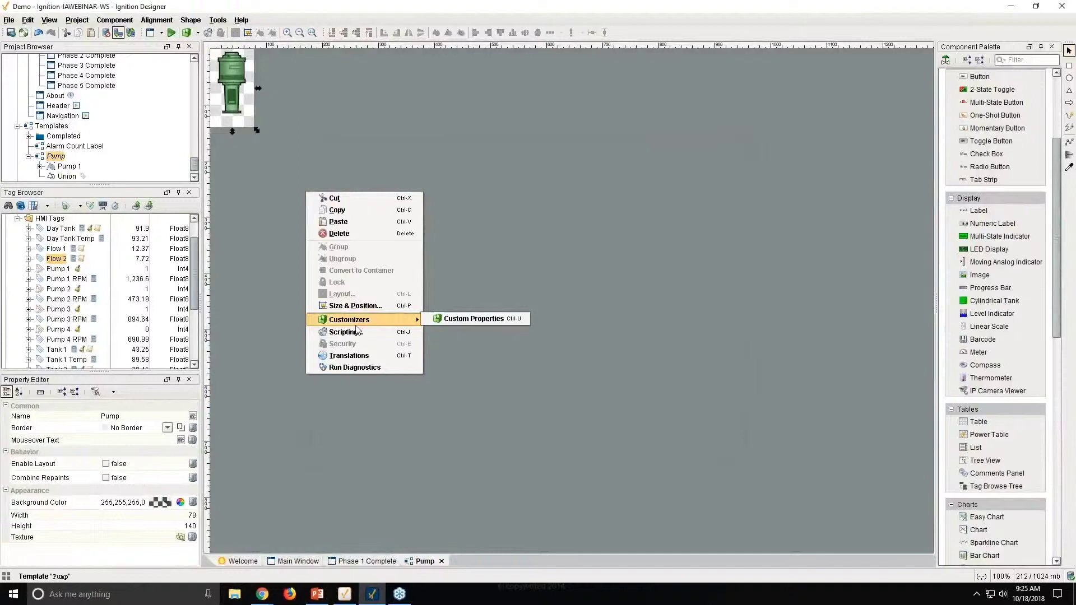
pyautogui.click(459, 319)
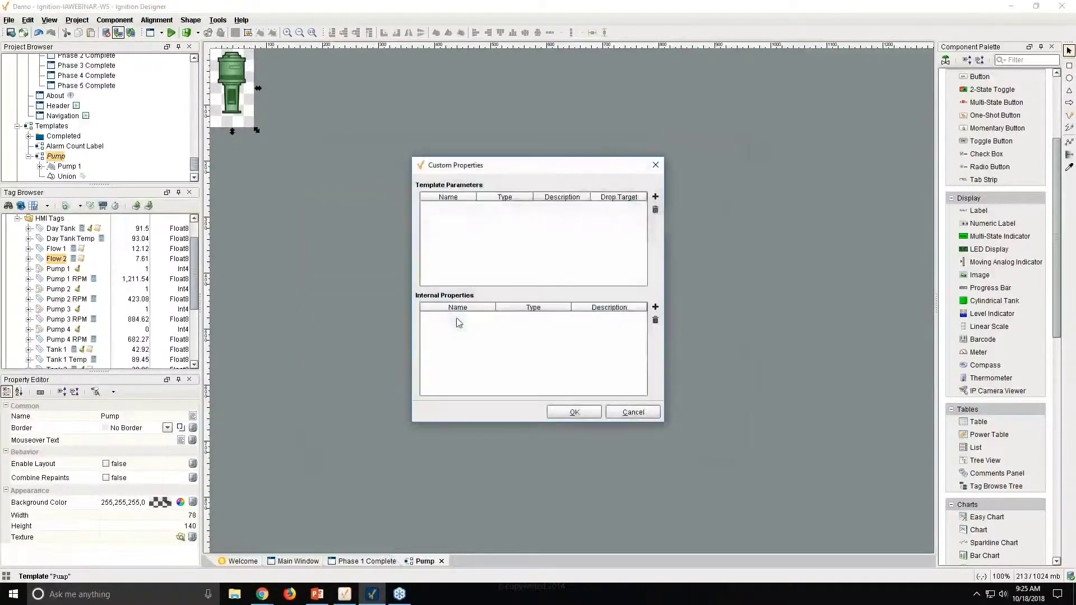
pyautogui.click(656, 197)
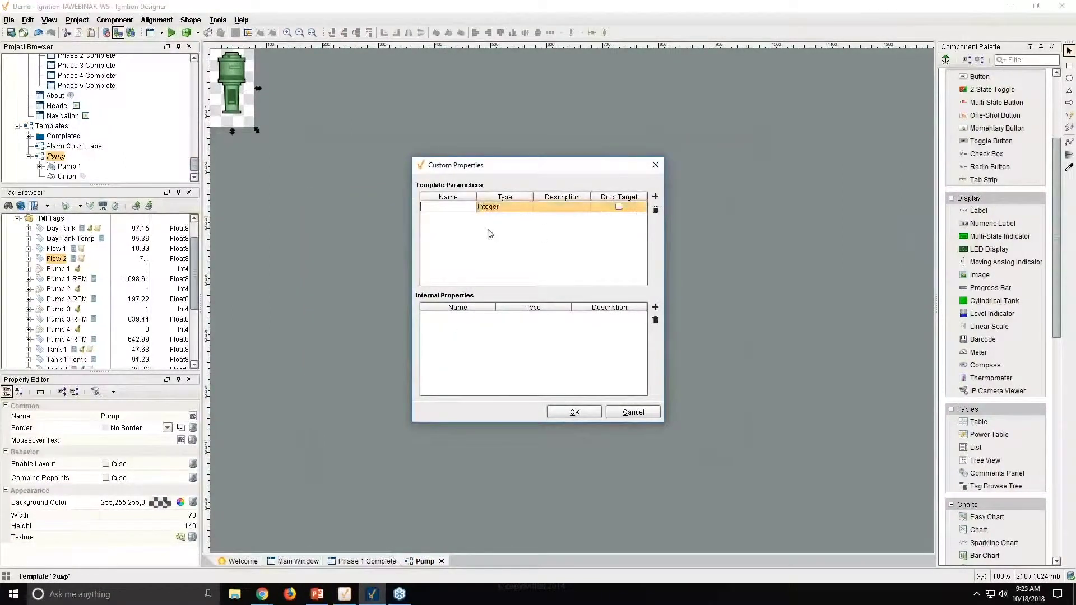
pyautogui.doubleClick(450, 207)
pyautogui.write('Pu')
pyautogui.write('mpNum')
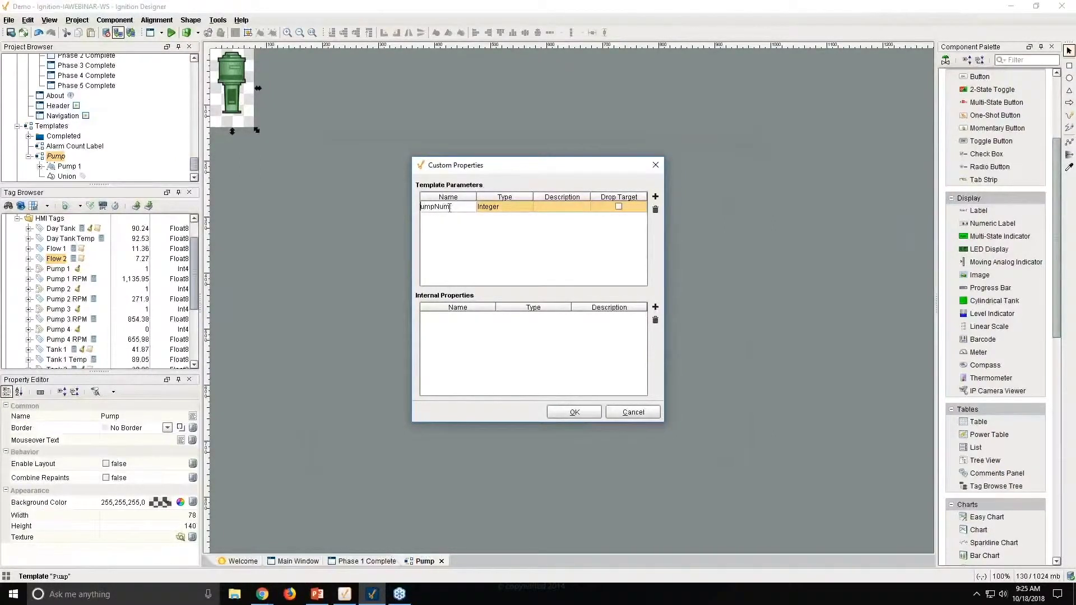
pyautogui.write('p')
pyautogui.click(588, 418)
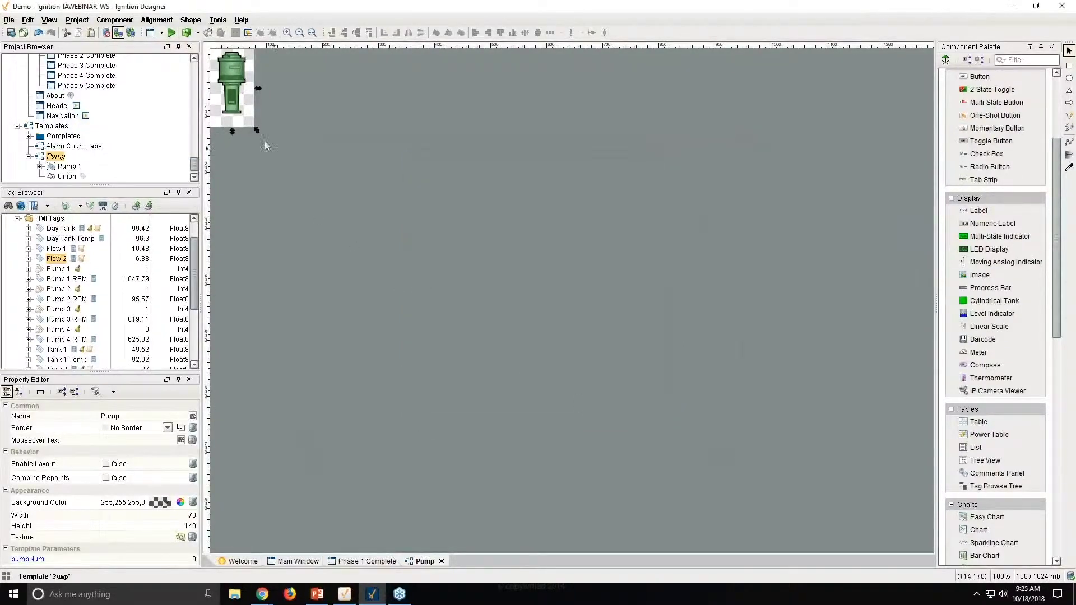
# - Switch the Union's fill binding to Indirect Tag with path HMI Tags/Pump {1}
pyautogui.click(232, 106)
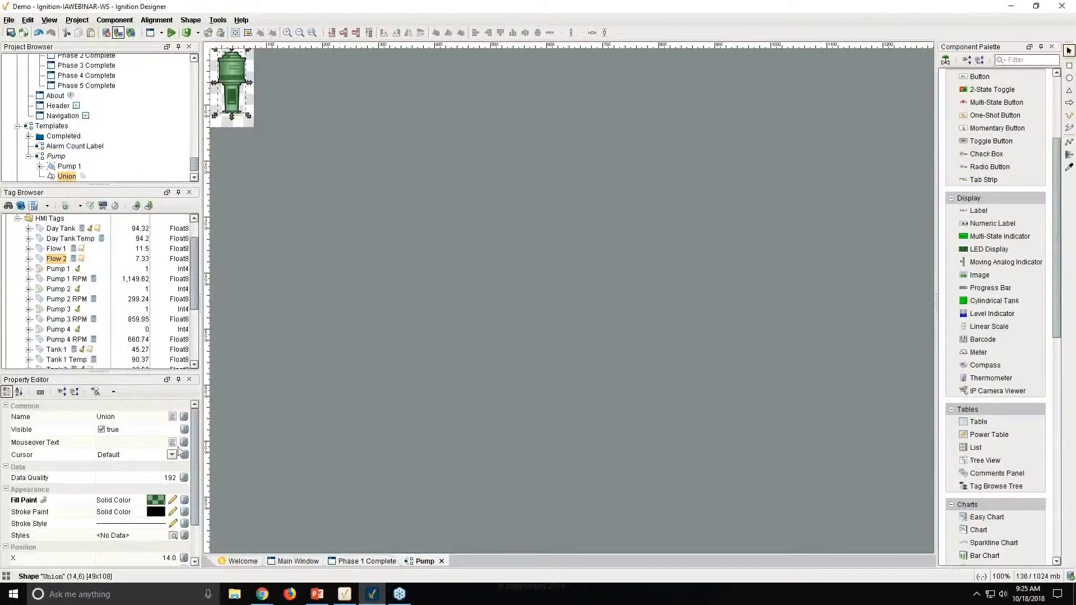
pyautogui.click(184, 500)
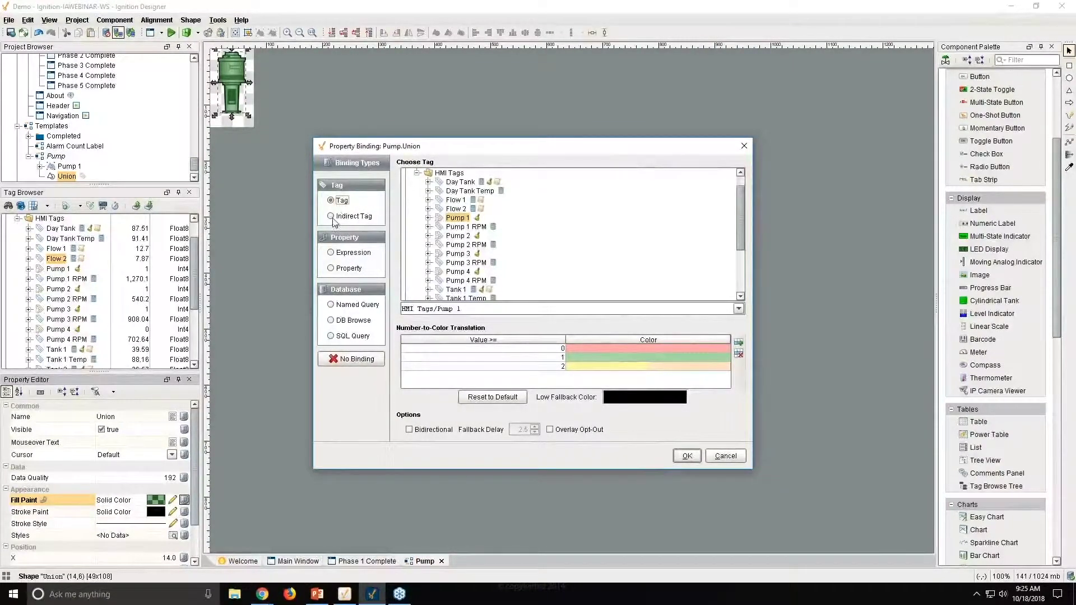
pyautogui.click(331, 216)
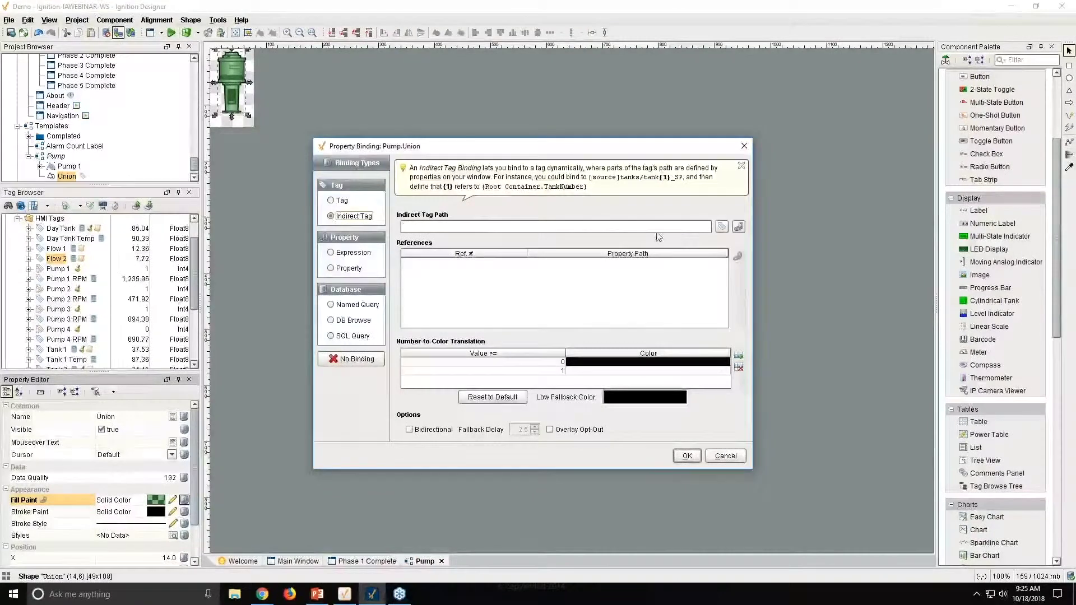
pyautogui.click(721, 227)
pyautogui.click(493, 131)
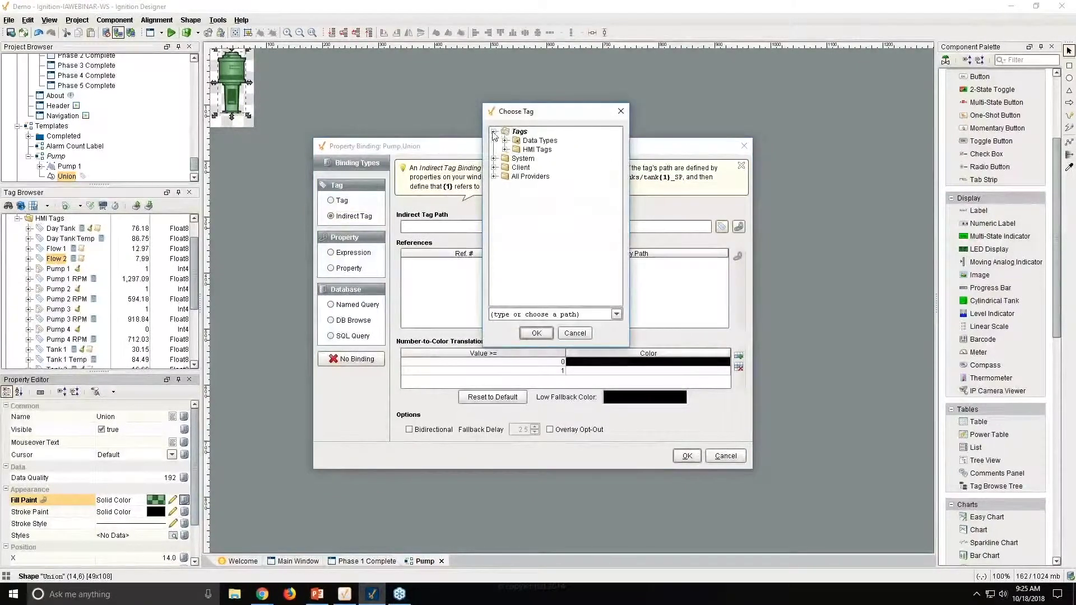
pyautogui.click(506, 150)
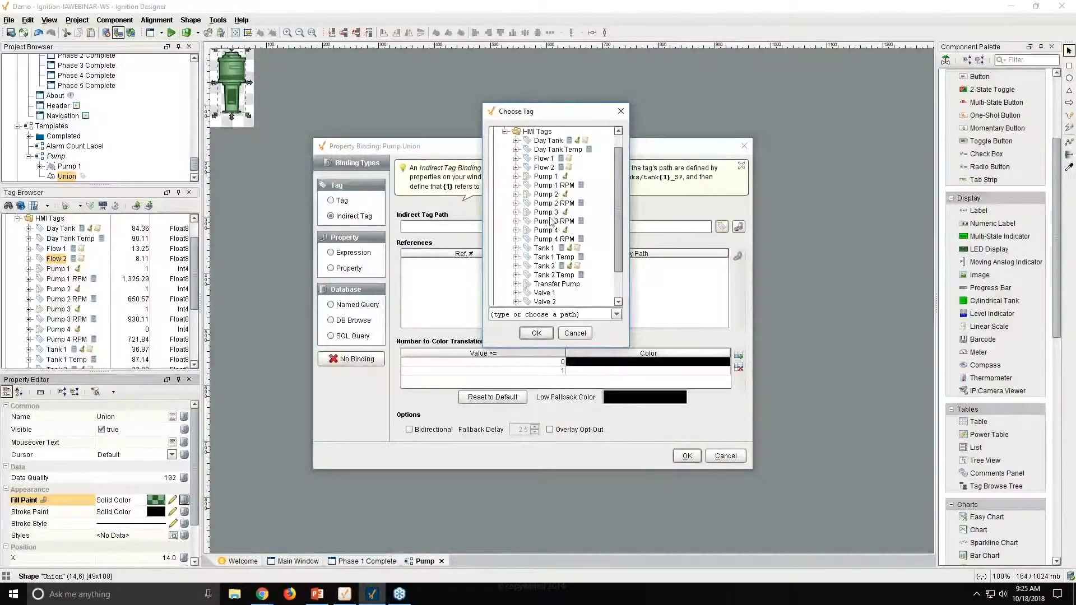
pyautogui.click(542, 176)
pyautogui.click(536, 333)
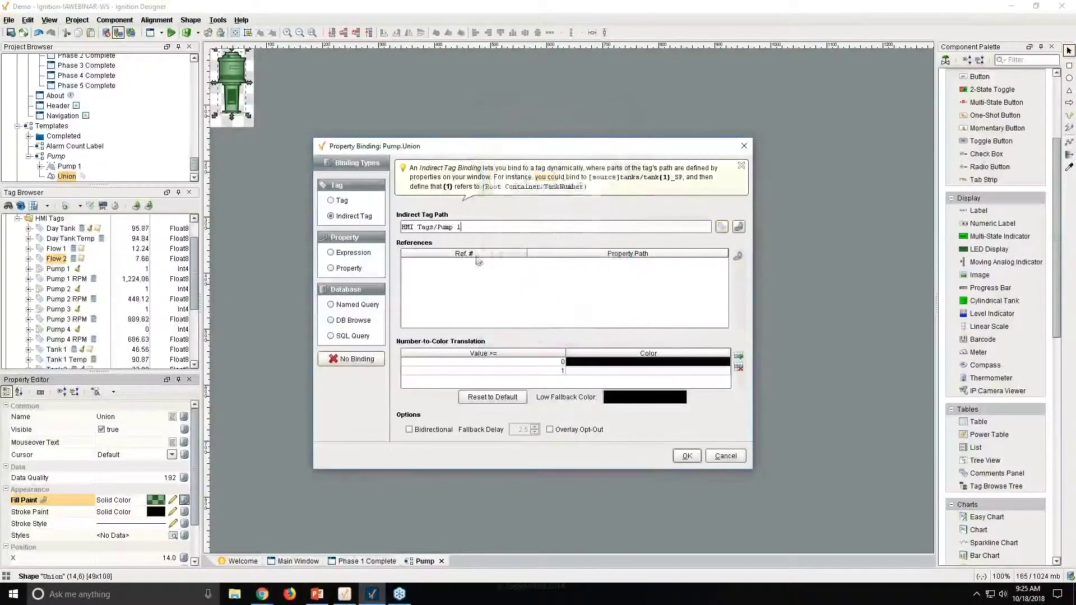
pyautogui.press('BackSpace')
pyautogui.write('{1')
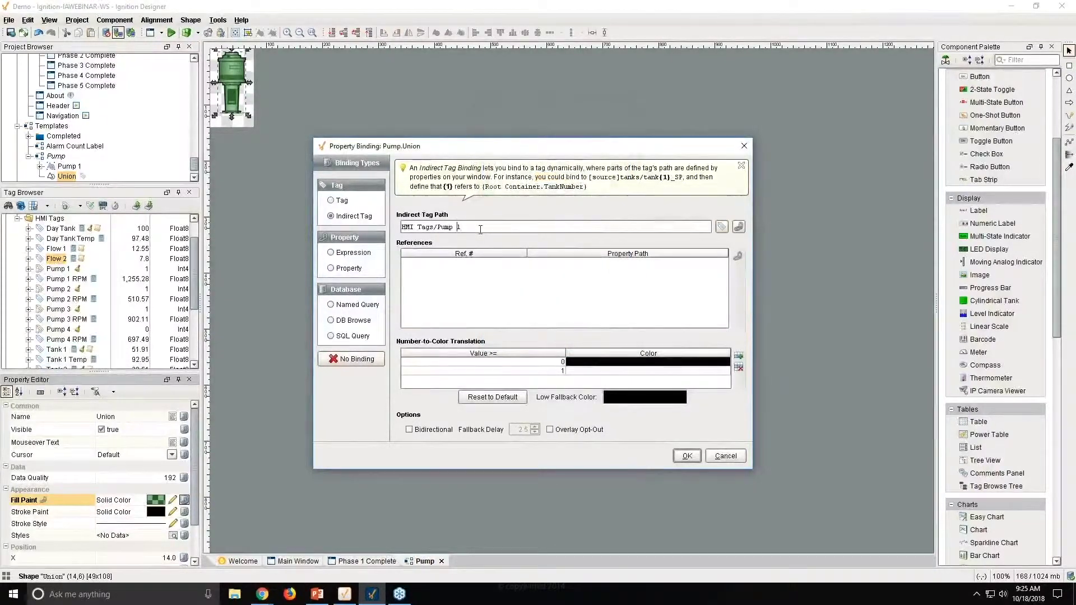
pyautogui.write('}')
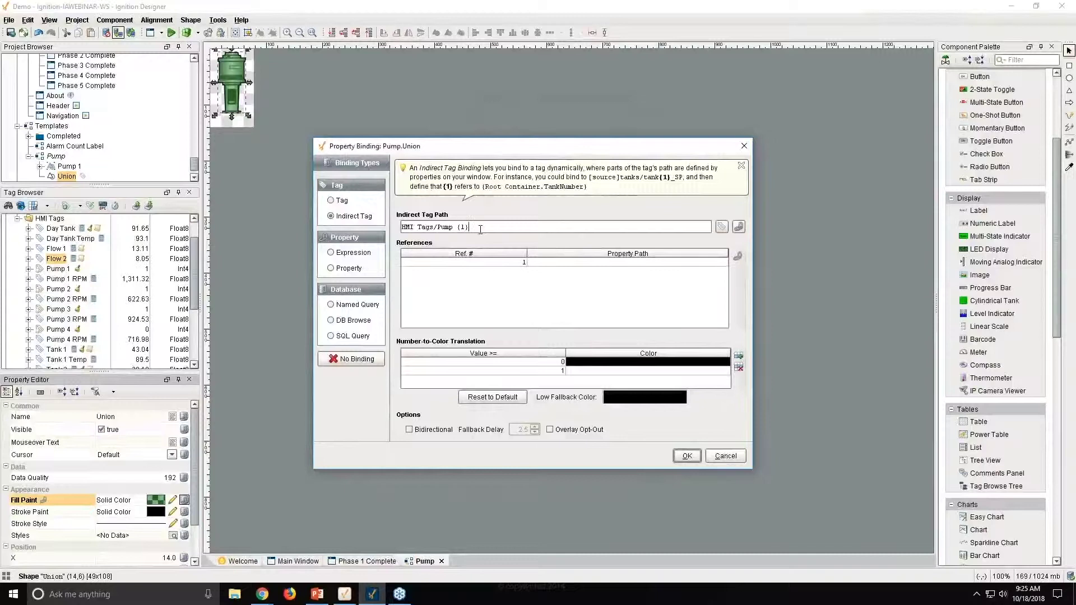
# - Point indirect reference 1 at the Pump.pumpNum template parameter
pyautogui.click(512, 267)
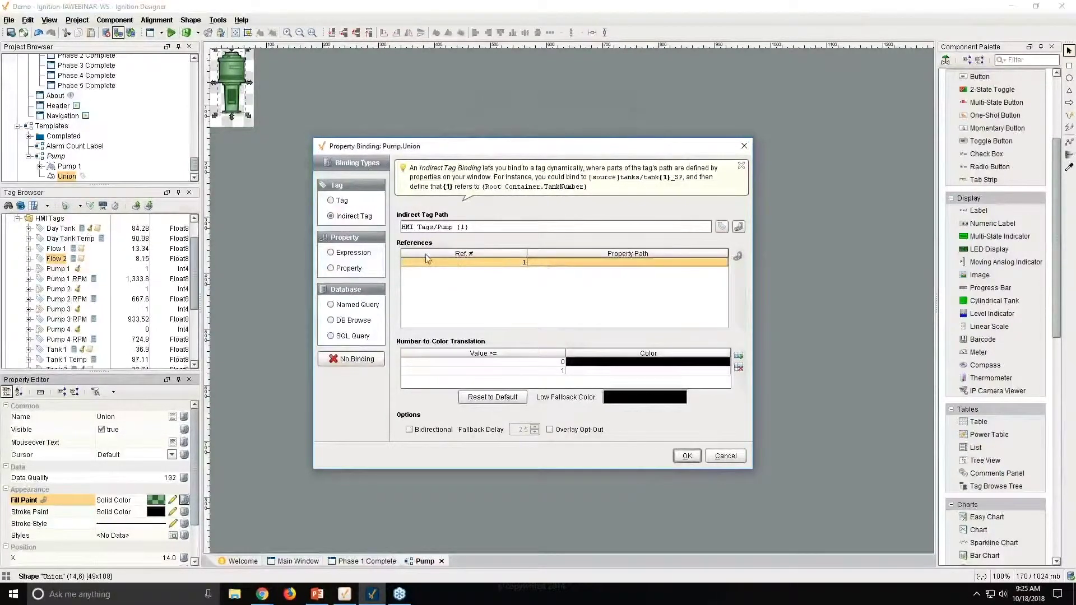
pyautogui.click(689, 264)
pyautogui.click(723, 263)
pyautogui.click(507, 223)
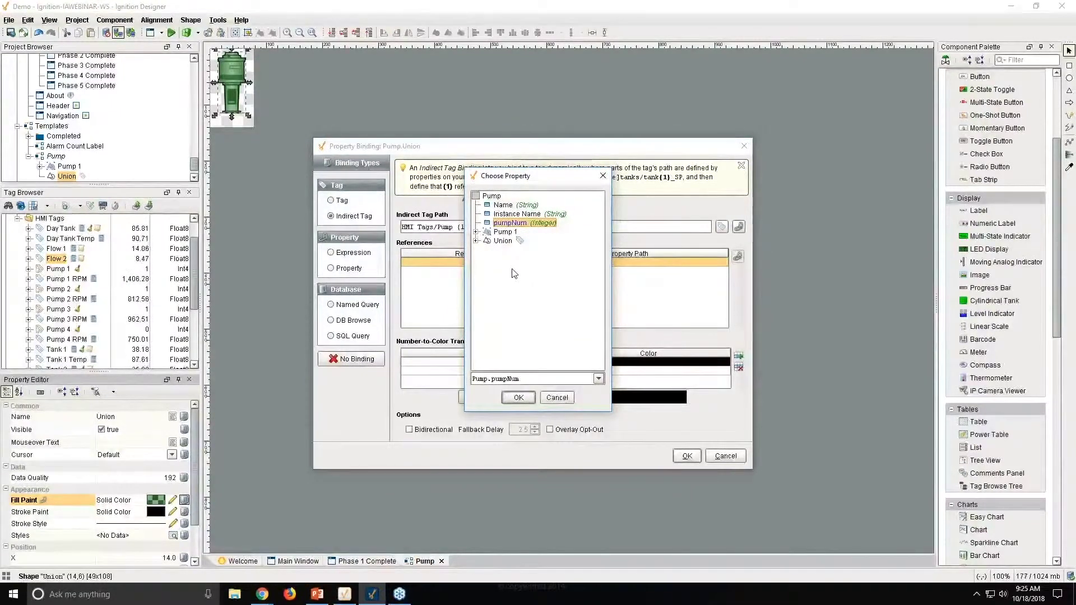
pyautogui.click(527, 398)
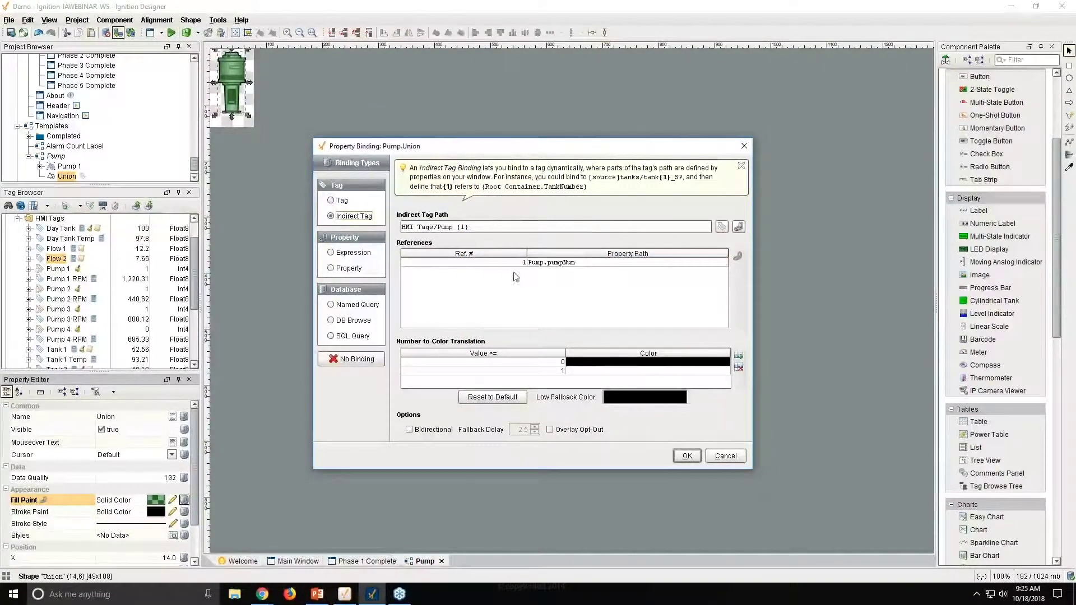
pyautogui.click(470, 227)
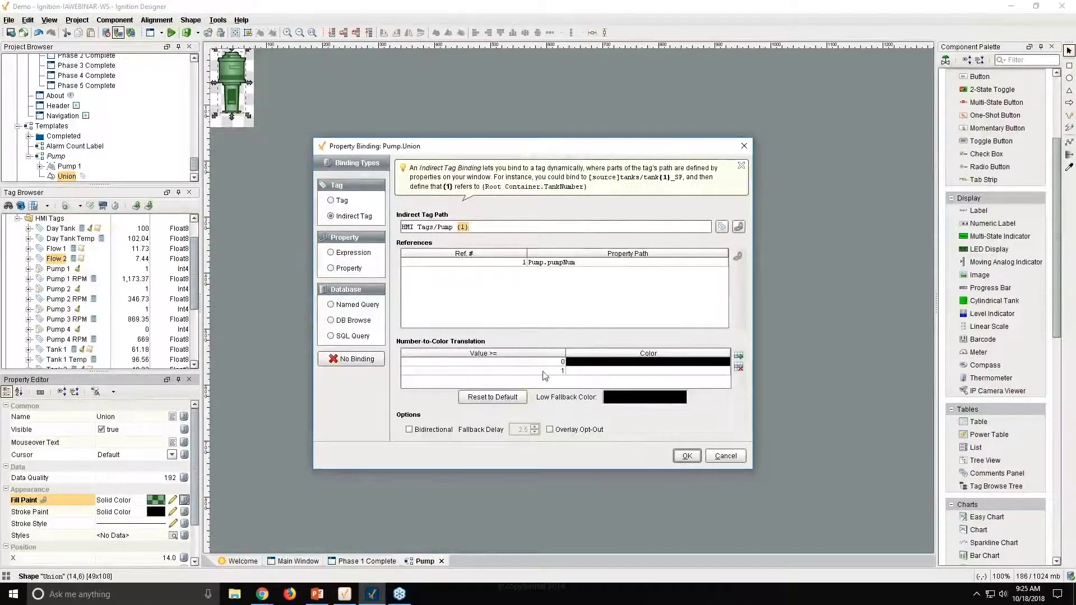
# - Set the value 0 colour to semi-transparent green
pyautogui.click(579, 363)
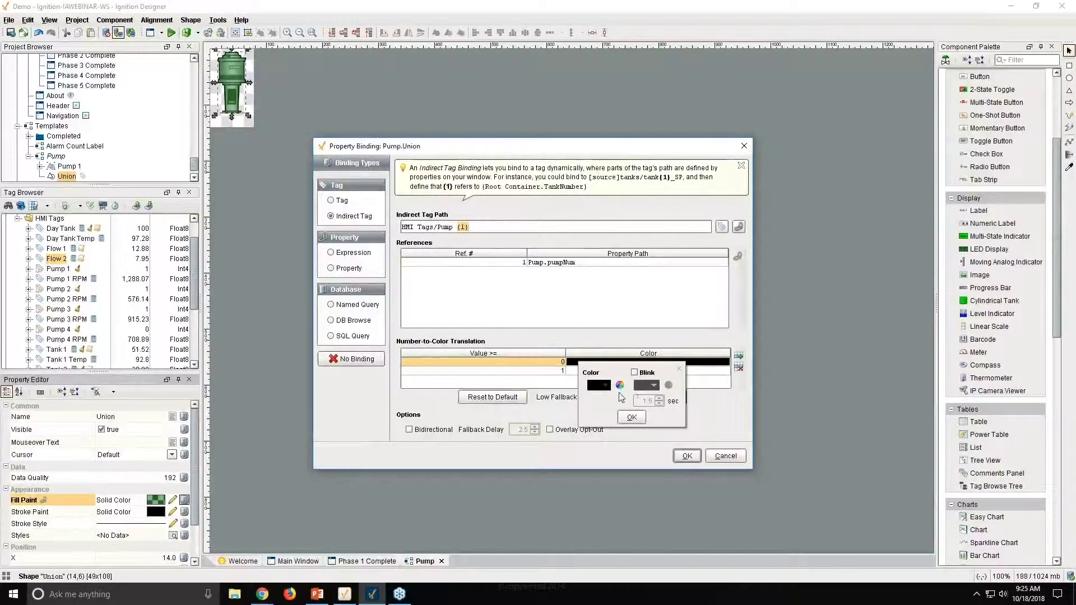
pyautogui.click(620, 385)
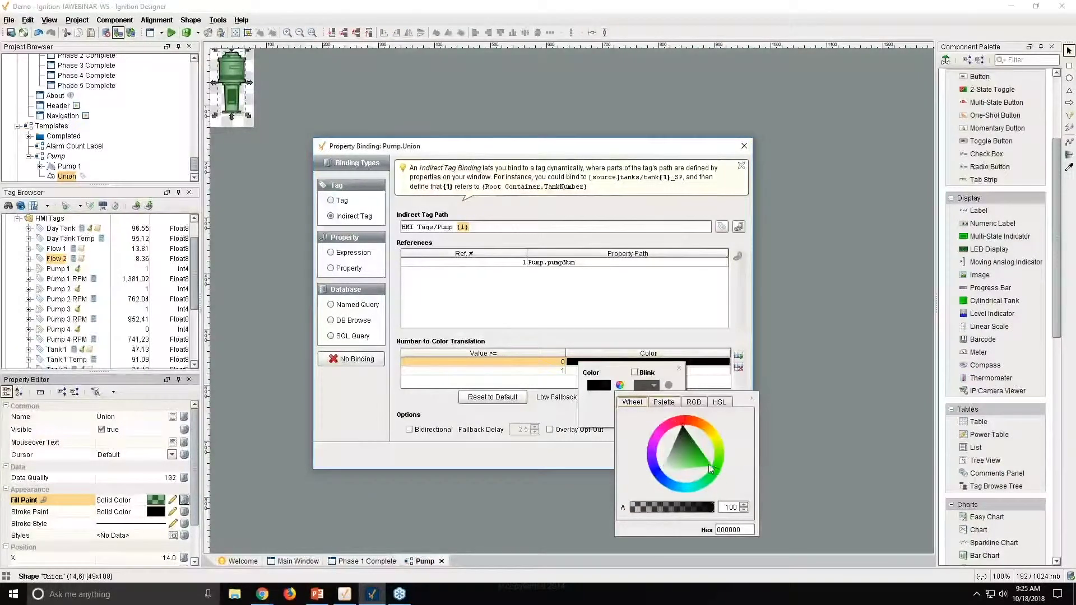
pyautogui.moveTo(709, 464); pyautogui.dragTo(702, 451)
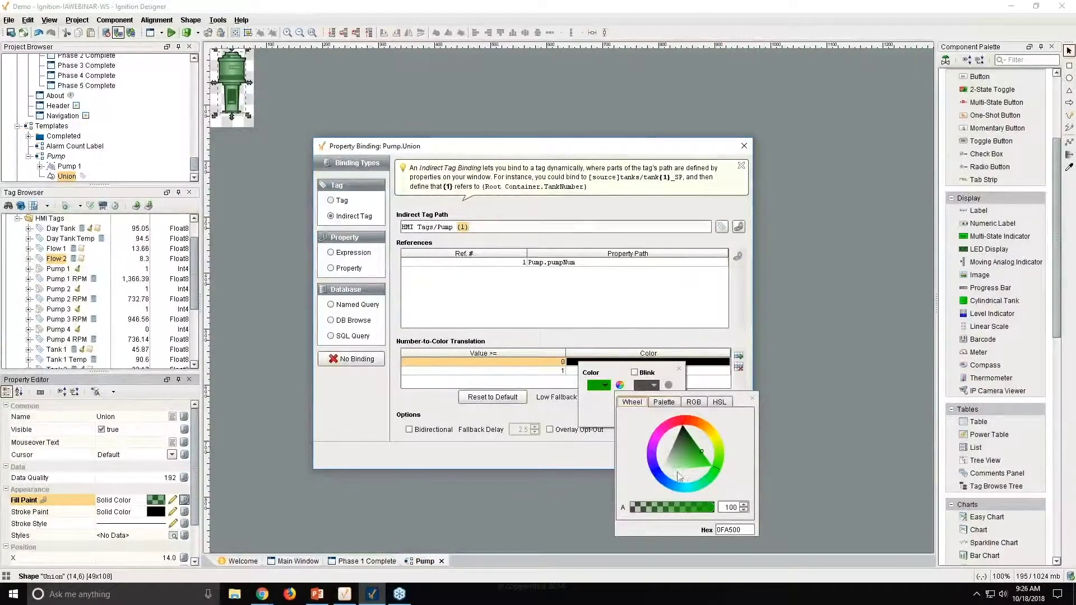
pyautogui.moveTo(687, 508); pyautogui.dragTo(658, 507)
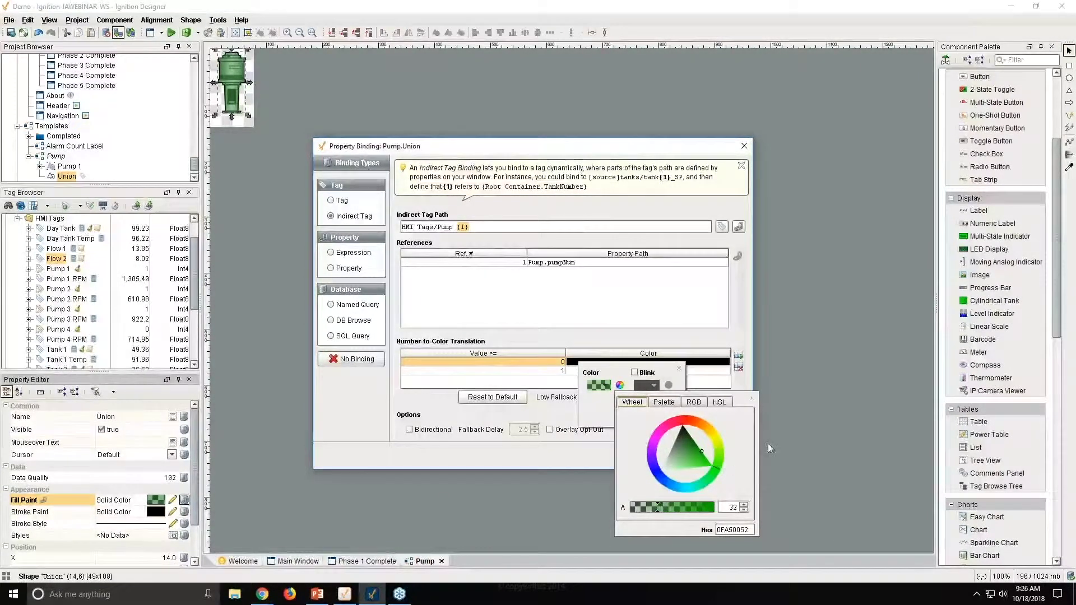
pyautogui.click(753, 398)
pyautogui.click(631, 418)
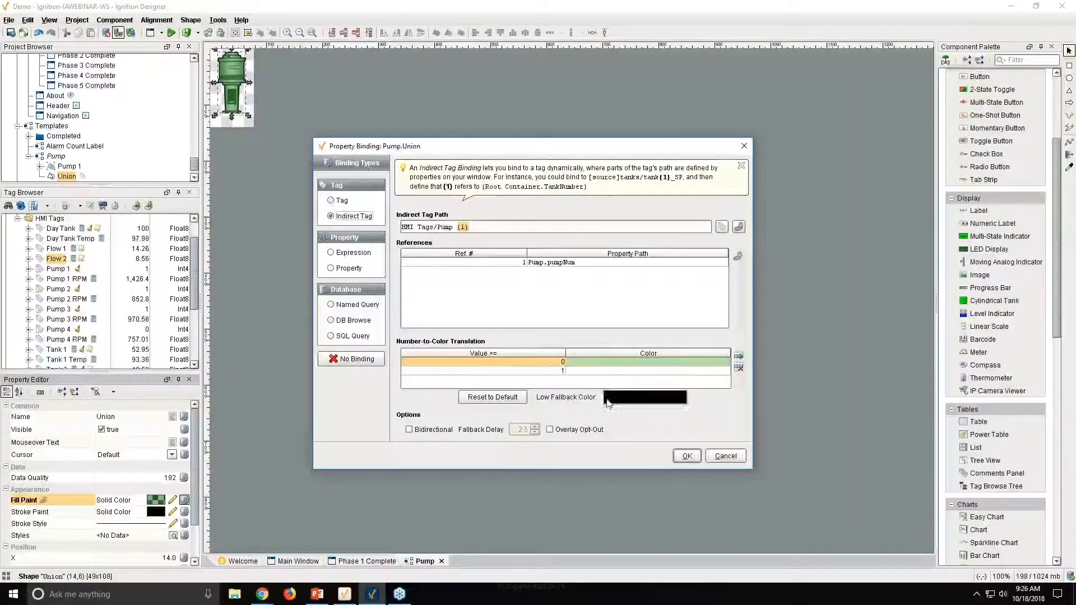
# - Set the value 1 colour to yellow
pyautogui.click(607, 371)
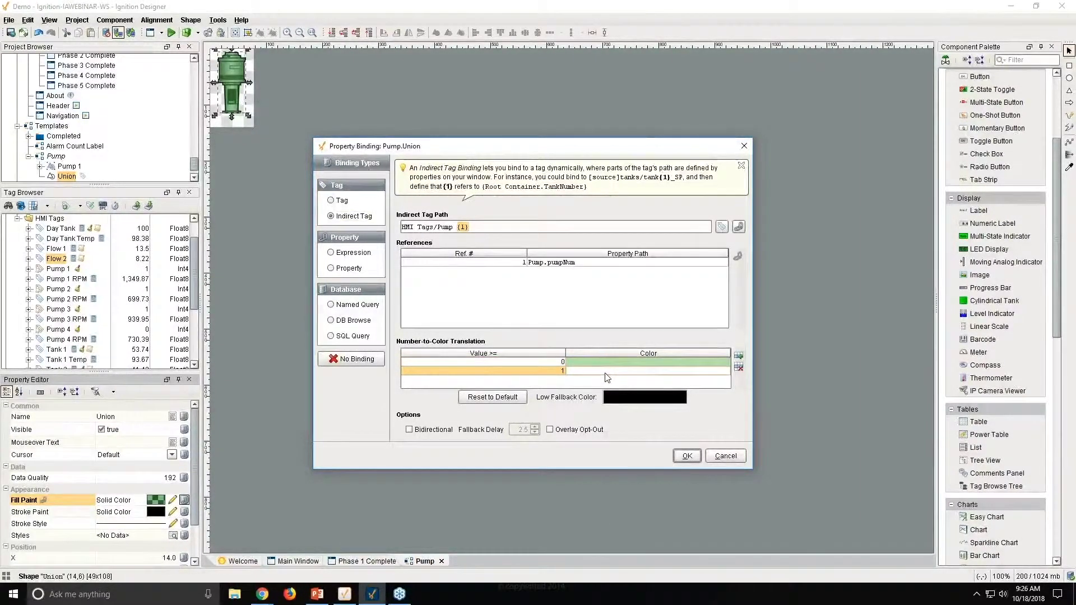
pyautogui.click(608, 372)
pyautogui.click(632, 398)
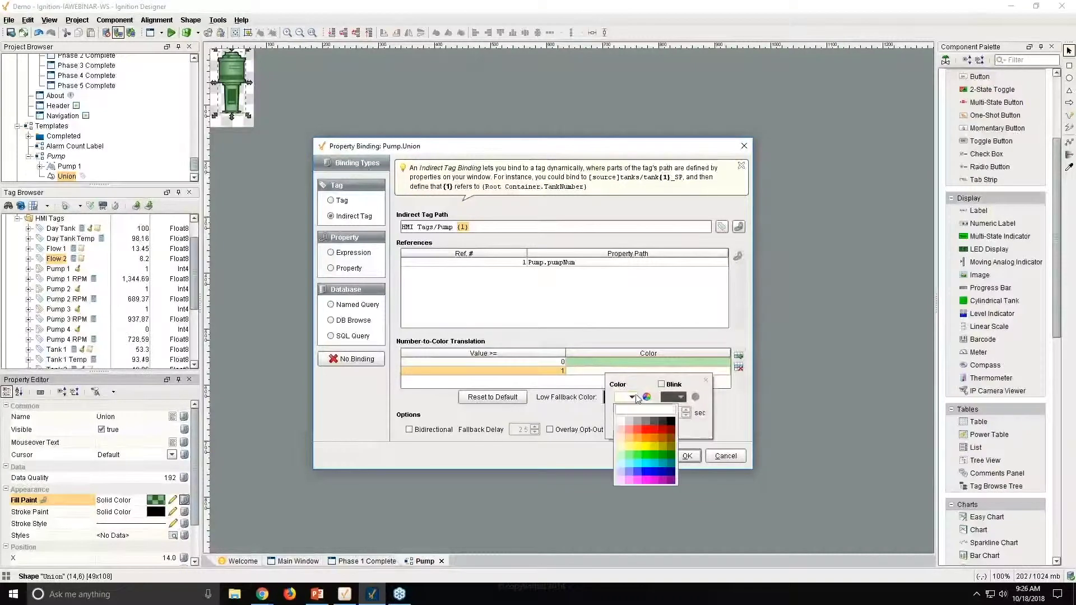
pyautogui.click(630, 446)
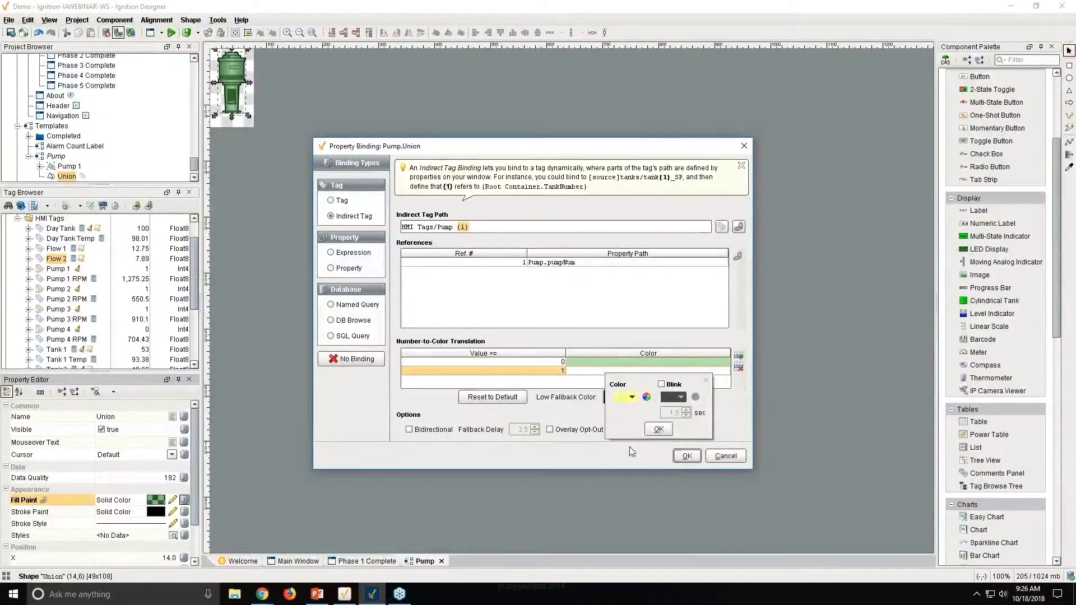
pyautogui.click(635, 398)
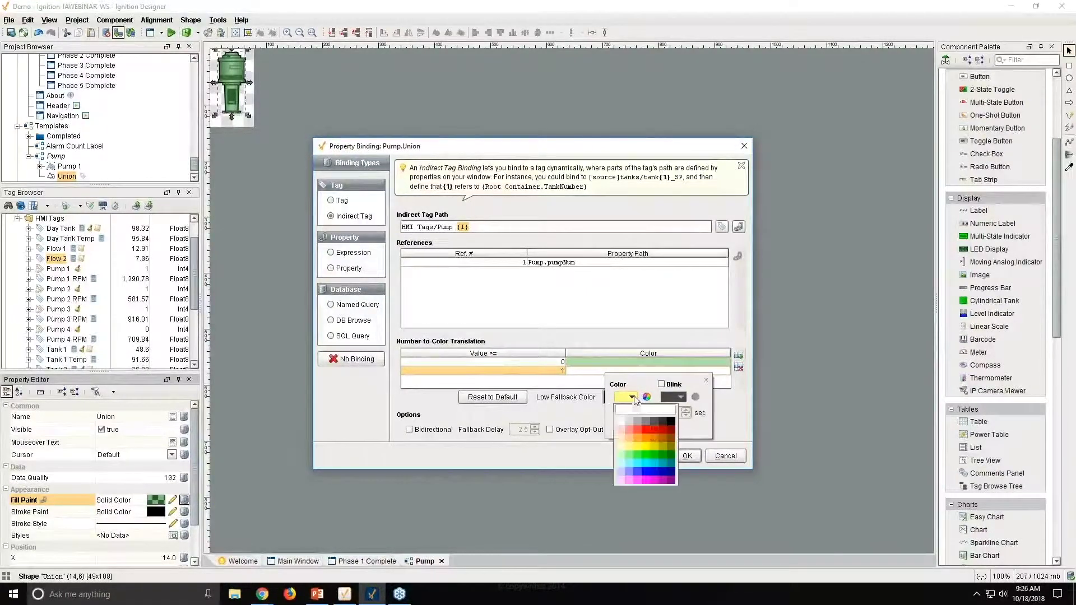
pyautogui.click(706, 380)
# - Recolour value 0 to red and value 1 to green
pyautogui.click(687, 360)
pyautogui.click(688, 360)
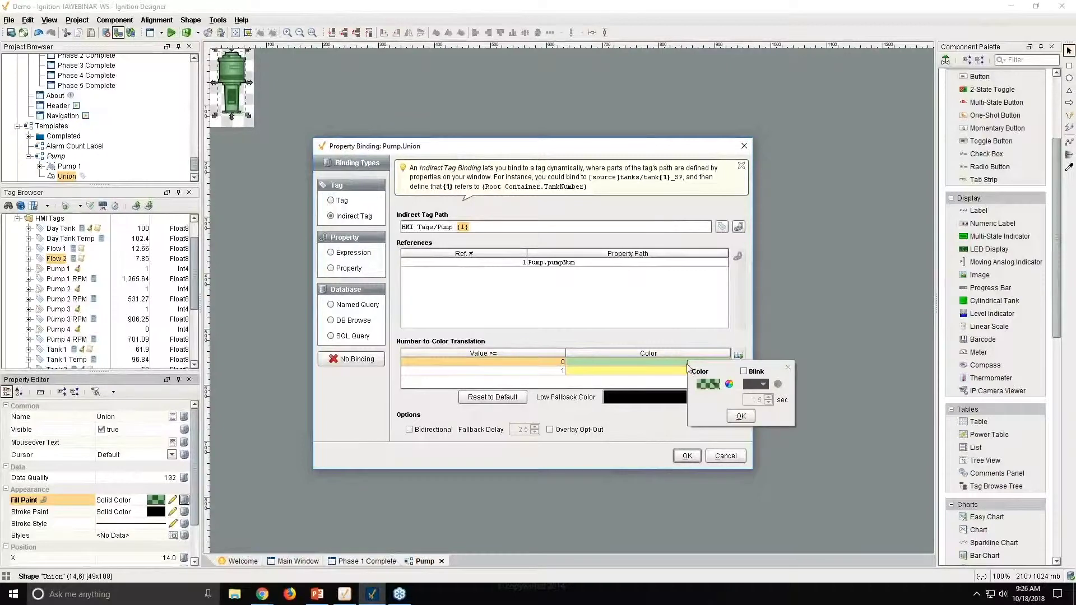
pyautogui.click(716, 387)
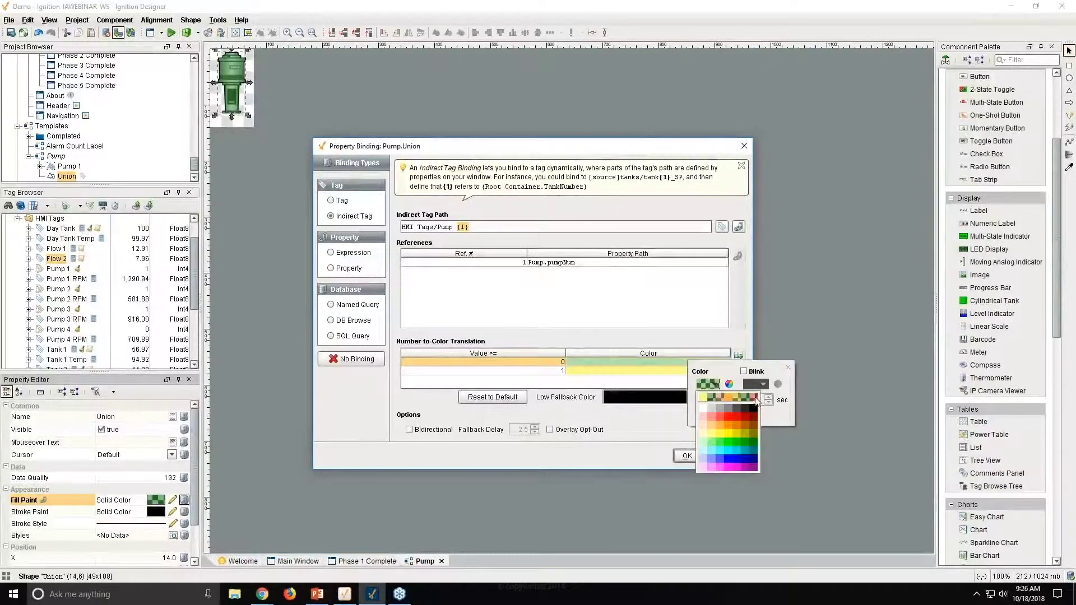
pyautogui.click(727, 401)
pyautogui.click(741, 416)
pyautogui.click(692, 370)
pyautogui.click(692, 370)
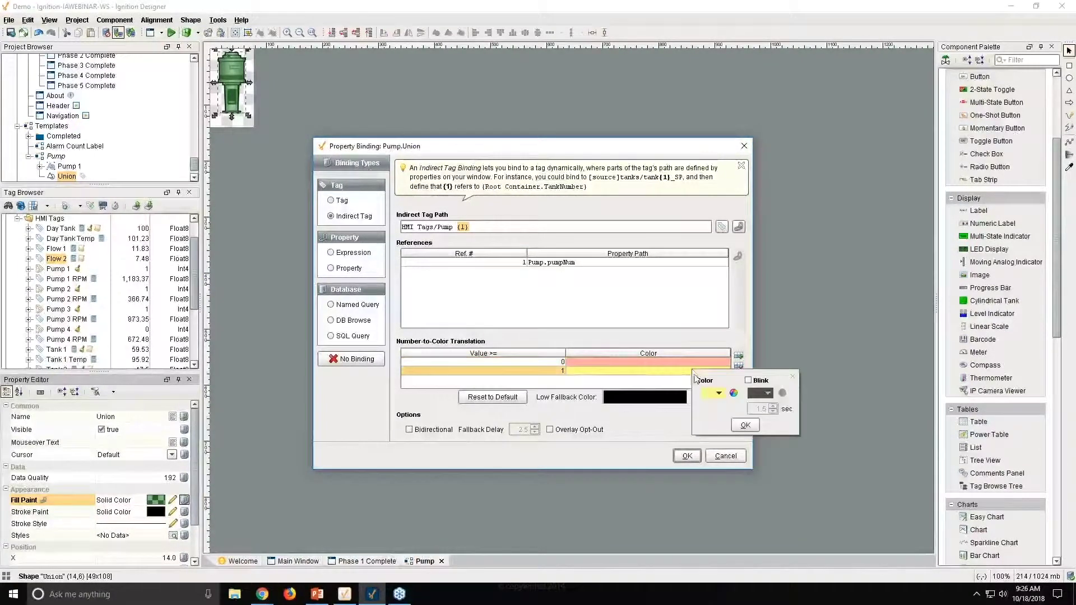
pyautogui.click(725, 394)
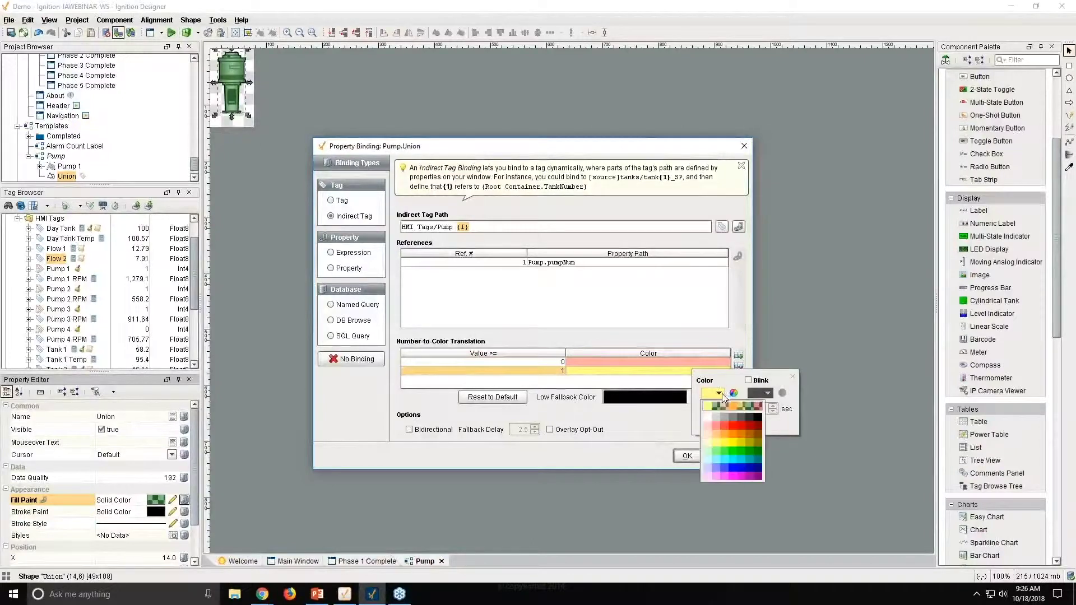
pyautogui.click(718, 405)
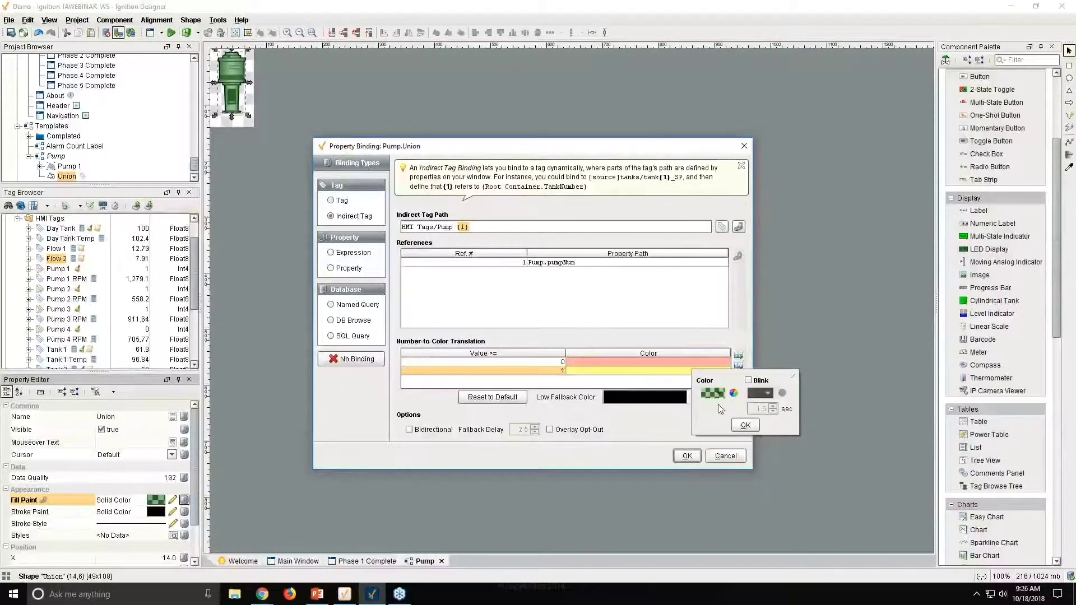
pyautogui.click(742, 425)
# - Add a value 2 row that blinks semi-transparent light orange, then close the colour popup
pyautogui.click(739, 356)
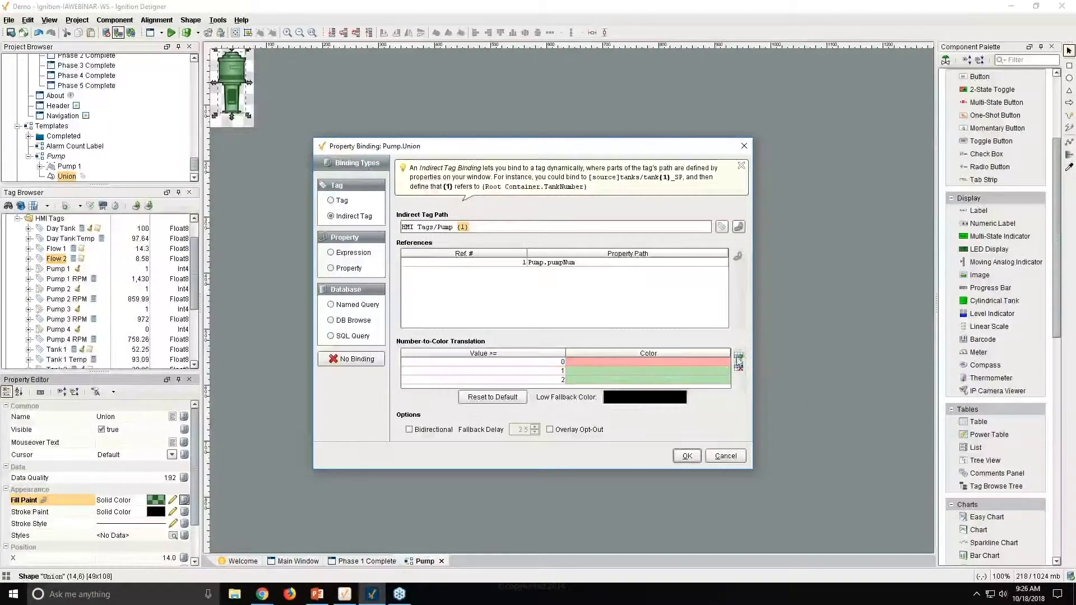
pyautogui.doubleClick(612, 380)
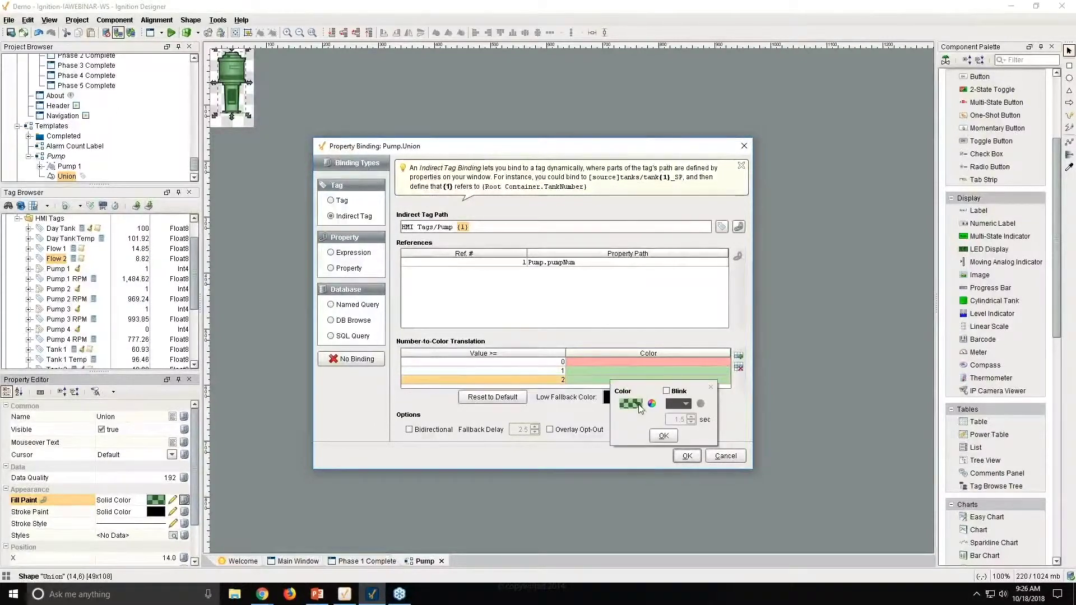
pyautogui.click(650, 405)
pyautogui.click(668, 417)
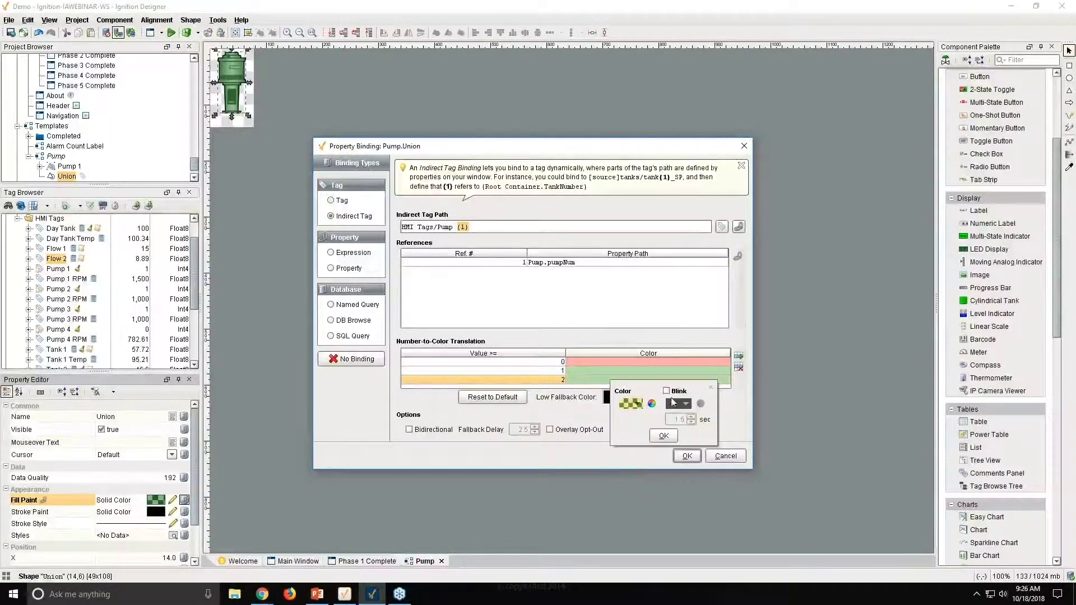
pyautogui.click(667, 392)
pyautogui.click(683, 404)
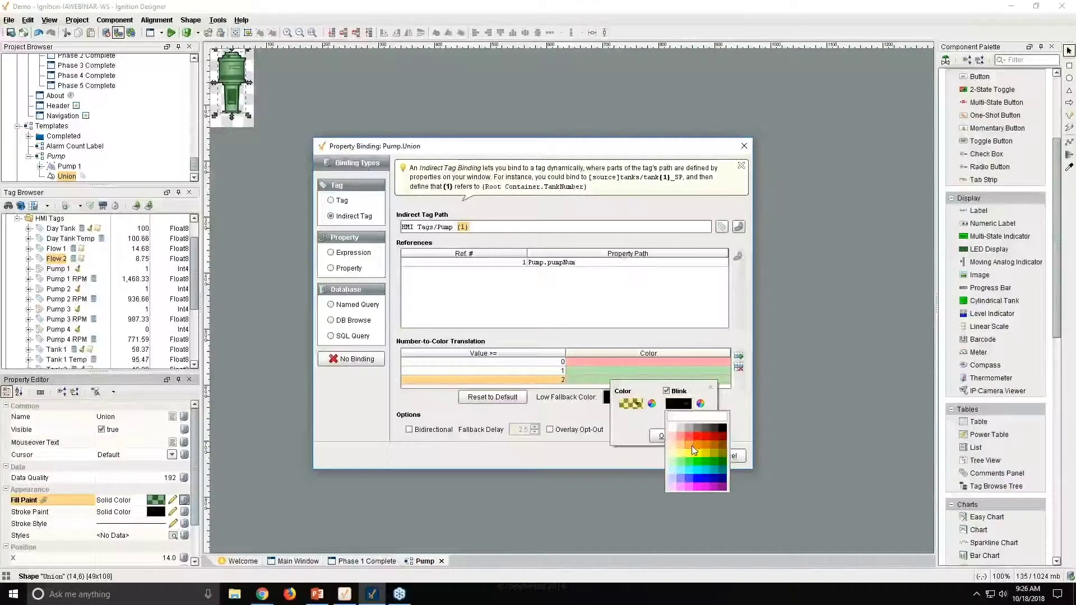
pyautogui.click(688, 405)
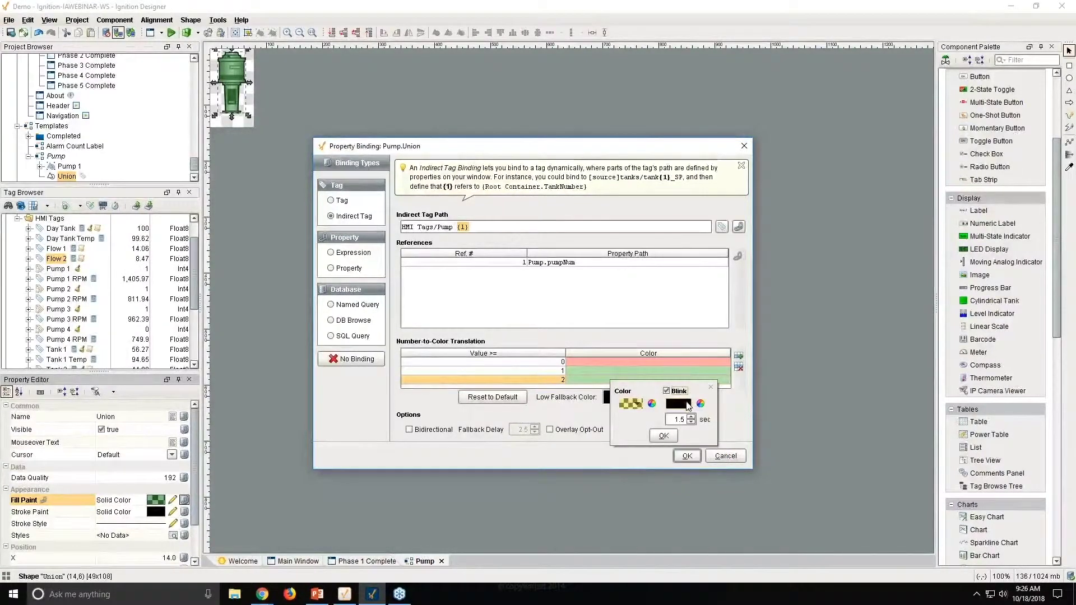
pyautogui.click(688, 405)
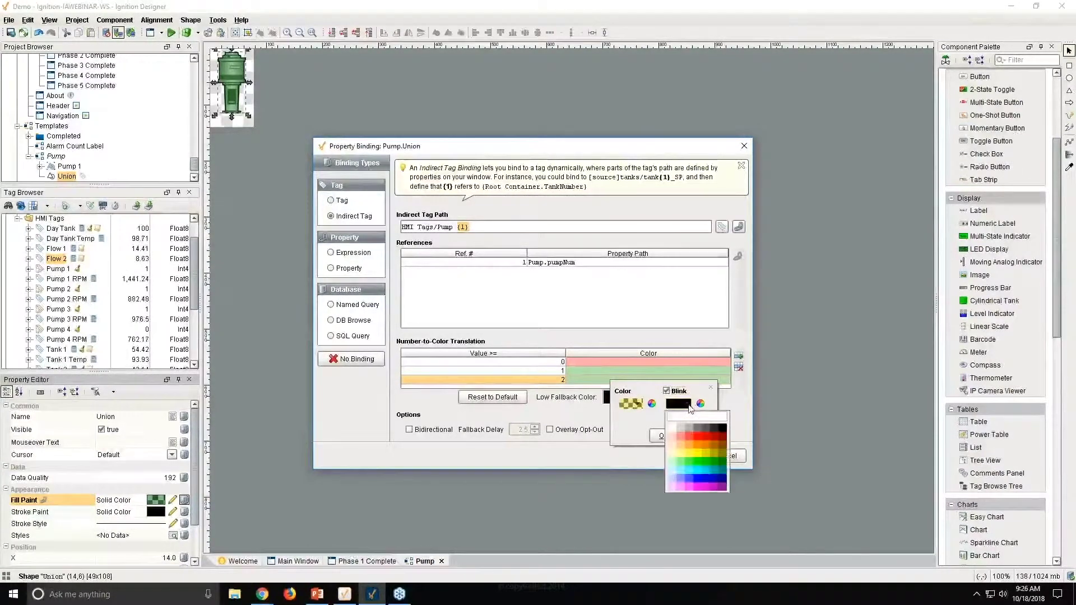
pyautogui.click(684, 444)
pyautogui.moveTo(748, 526); pyautogui.dragTo(741, 526)
pyautogui.click(832, 419)
pyautogui.click(664, 436)
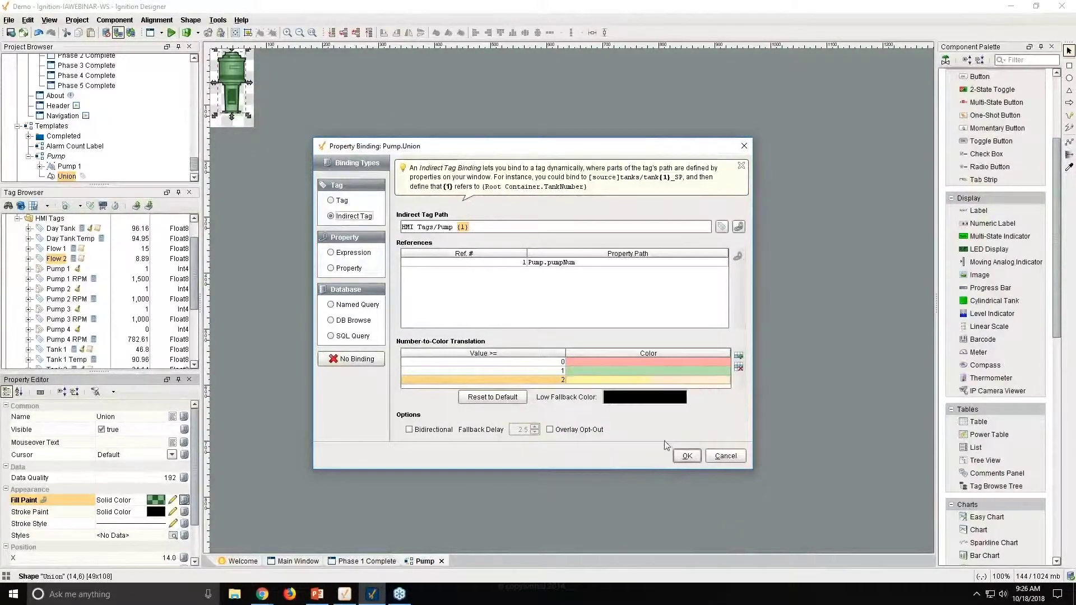
# - Confirm the fill colour binding, then delete the old Pump 2 graphic on the Phase 1 Complete screen
pyautogui.click(690, 458)
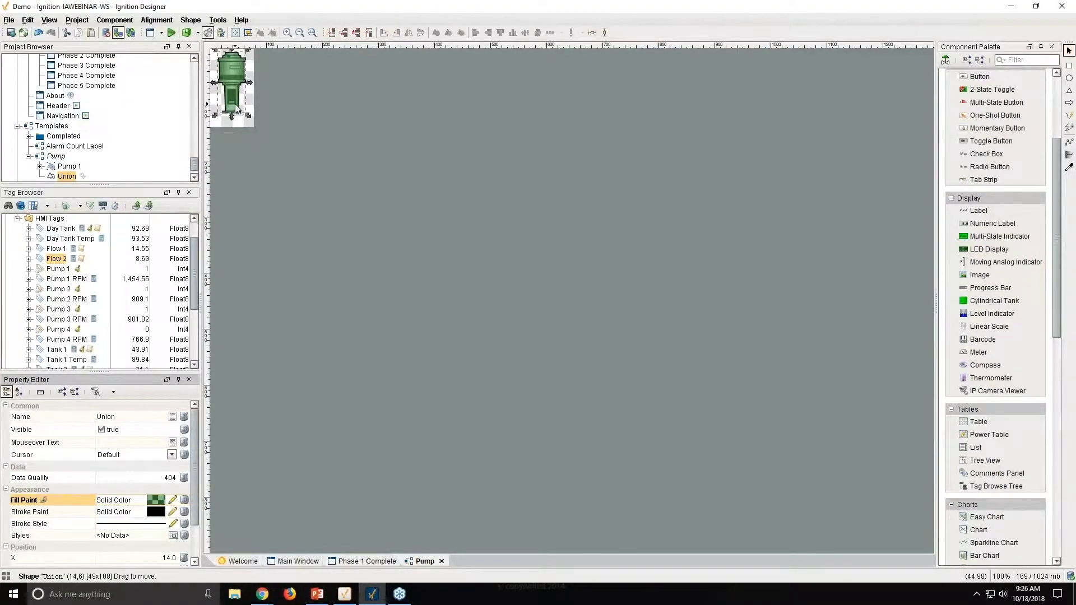
pyautogui.click(364, 561)
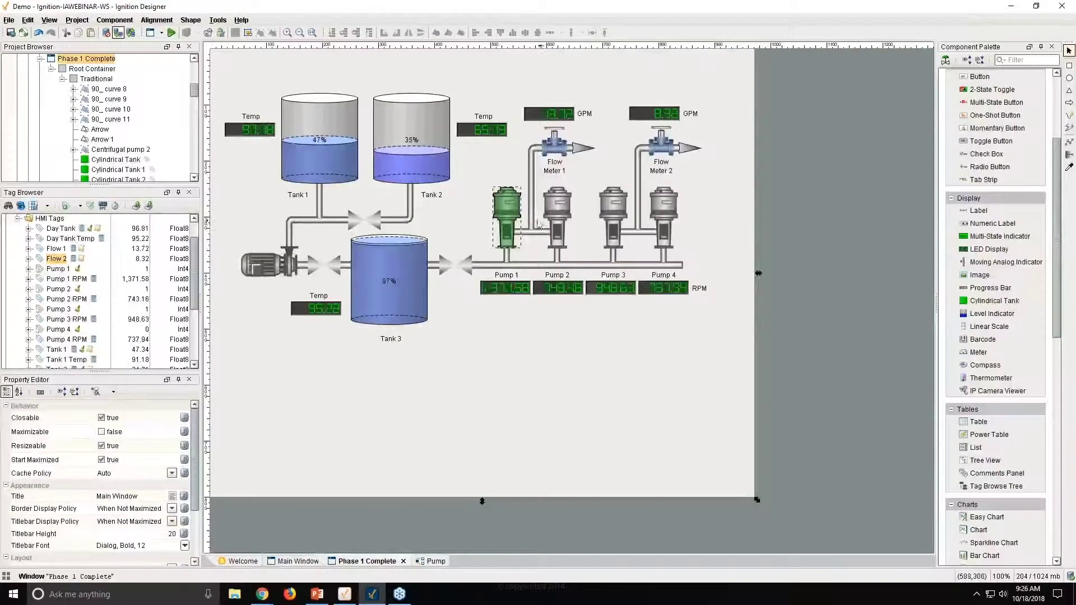
pyautogui.click(509, 215)
pyautogui.click(556, 208)
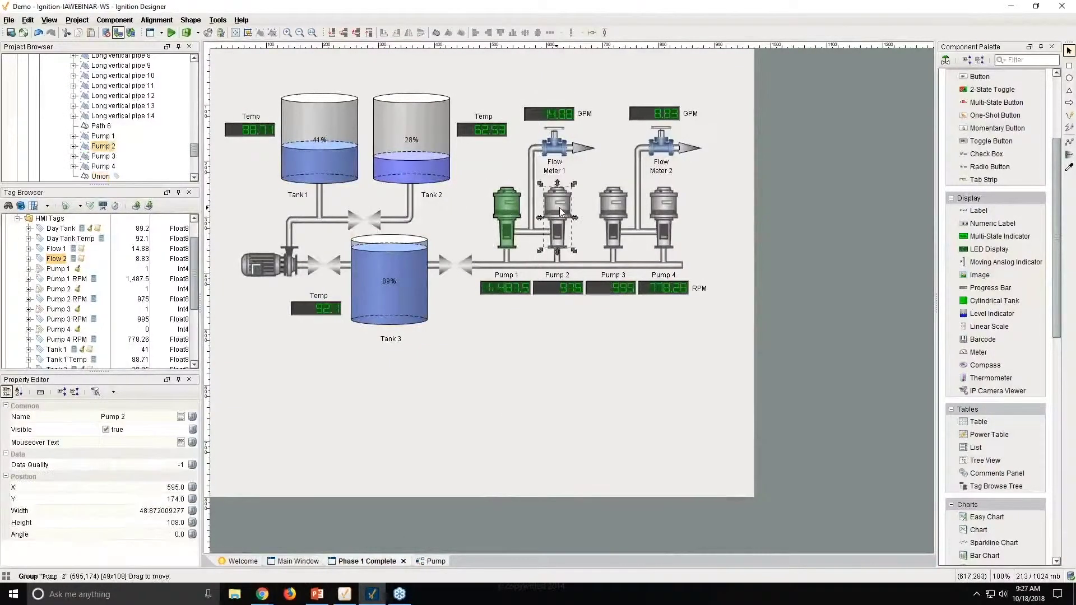
pyautogui.click(613, 210)
pyautogui.click(670, 214)
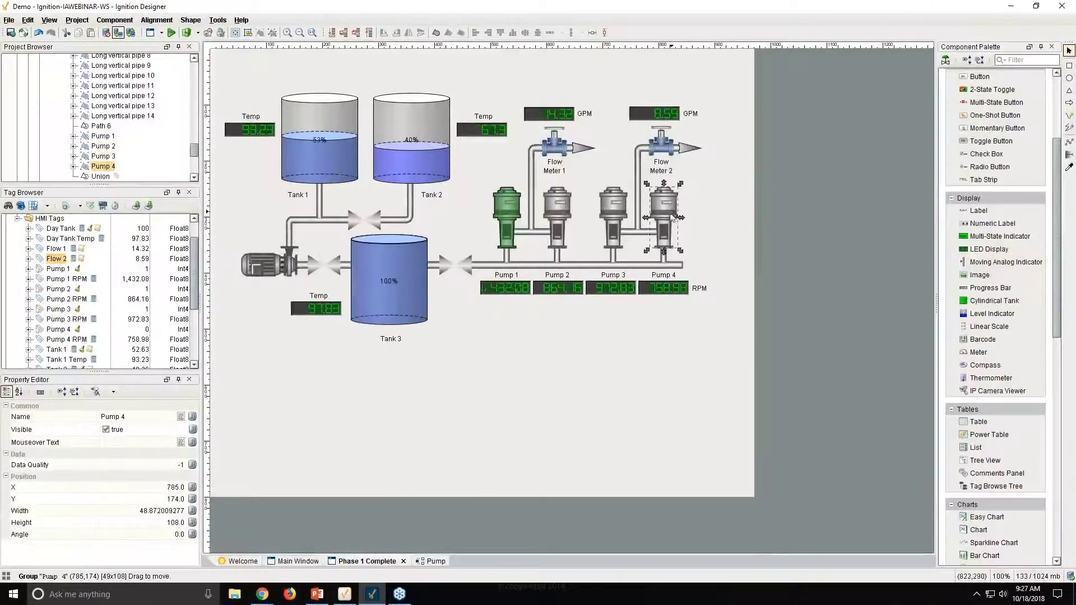
pyautogui.click(562, 214)
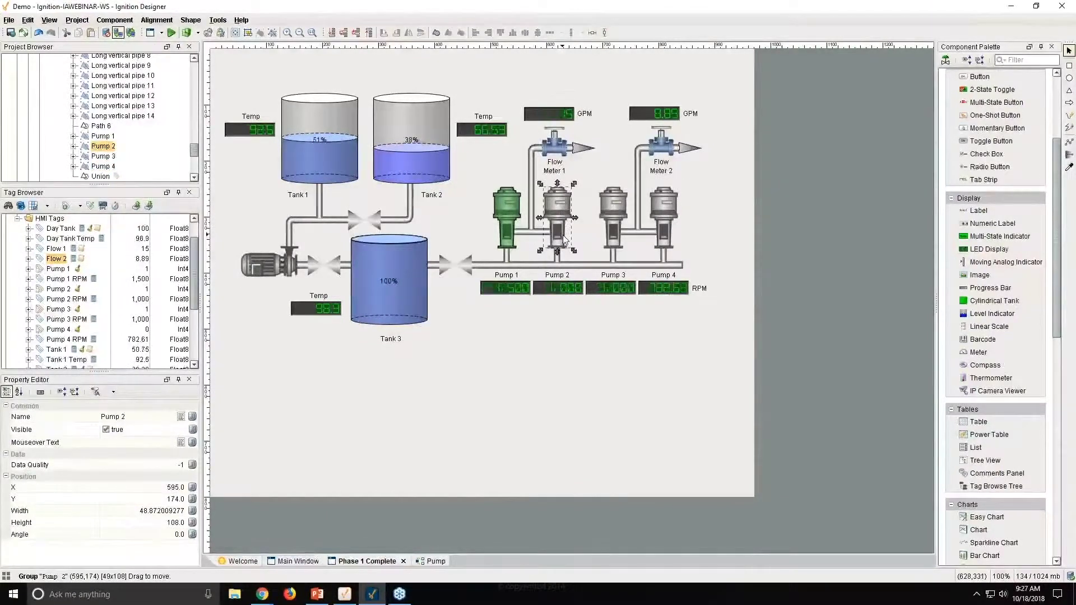
pyautogui.press('Delete')
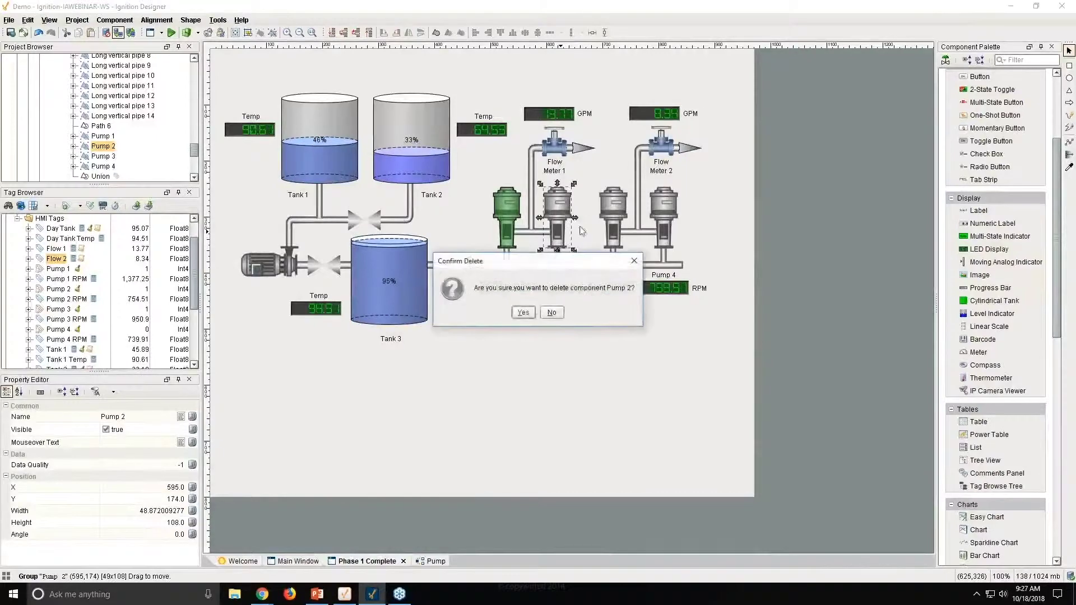
pyautogui.click(524, 312)
# - Delete the old Pump 3 and Pump 4 graphics, leaving only Pump 1
pyautogui.click(614, 221)
pyautogui.press('Delete')
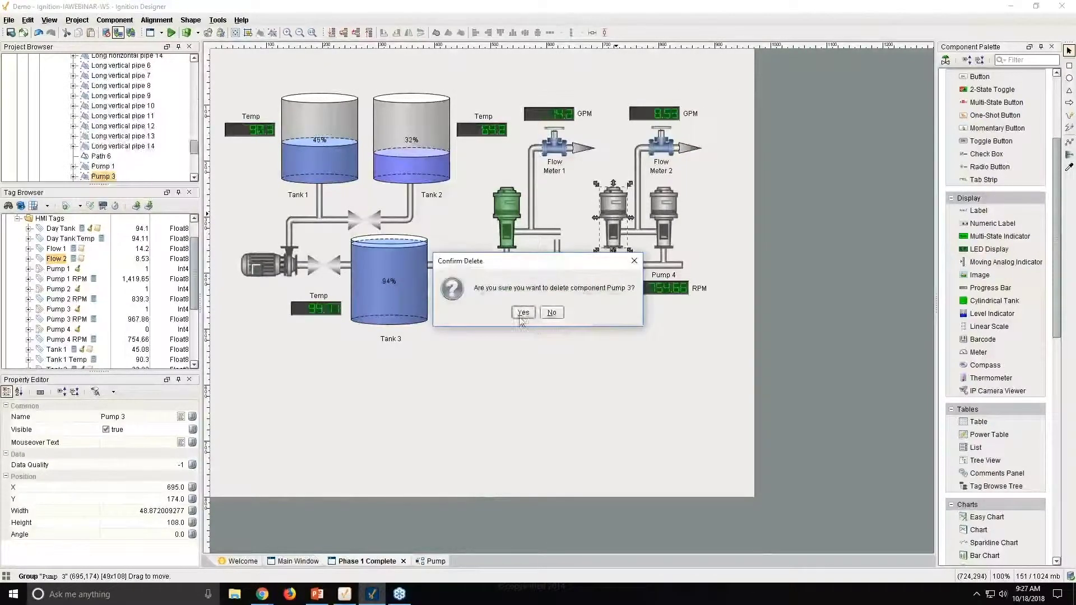
pyautogui.click(523, 312)
pyautogui.click(663, 225)
pyautogui.press('Delete')
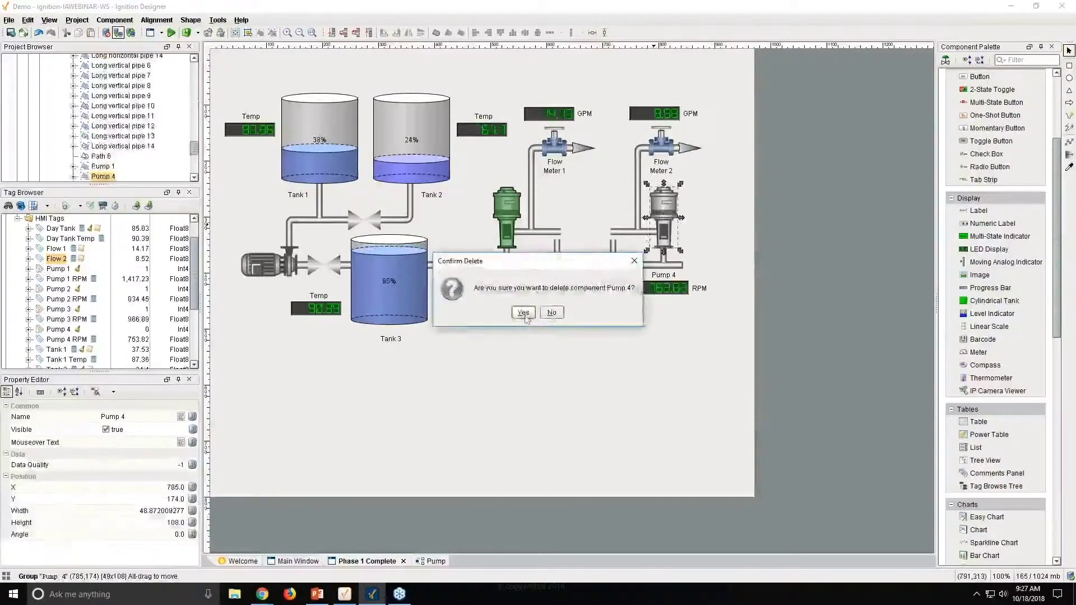
pyautogui.click(523, 312)
pyautogui.scroll(-5, 104, 140)
pyautogui.scroll(-5, 103, 140)
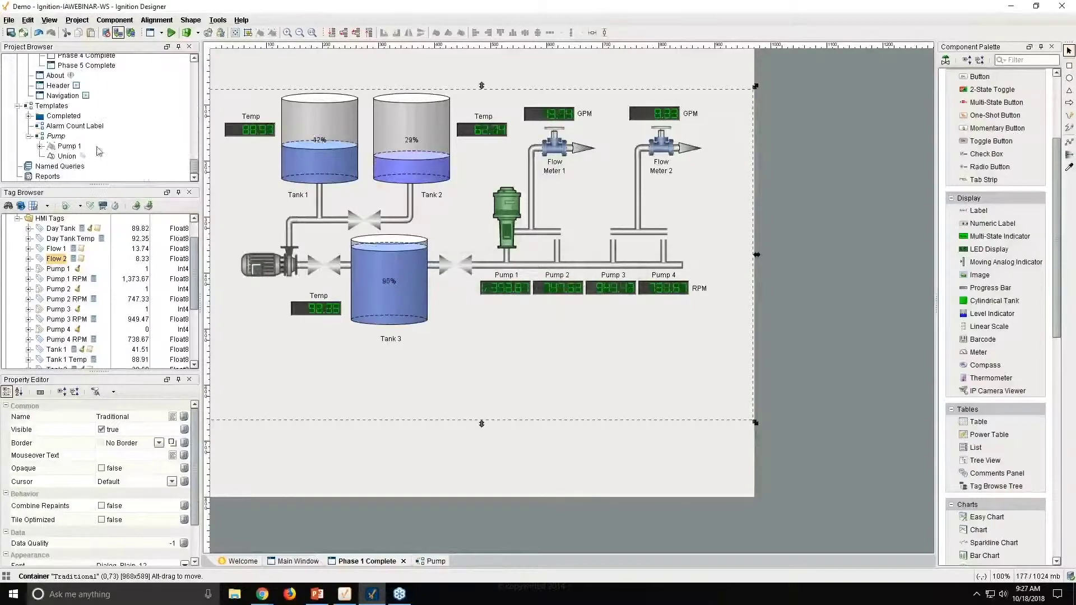
# - Place a Pump template instance at the Pump 2 spot with pumpNum set to 2
pyautogui.moveTo(56, 136); pyautogui.dragTo(564, 212)
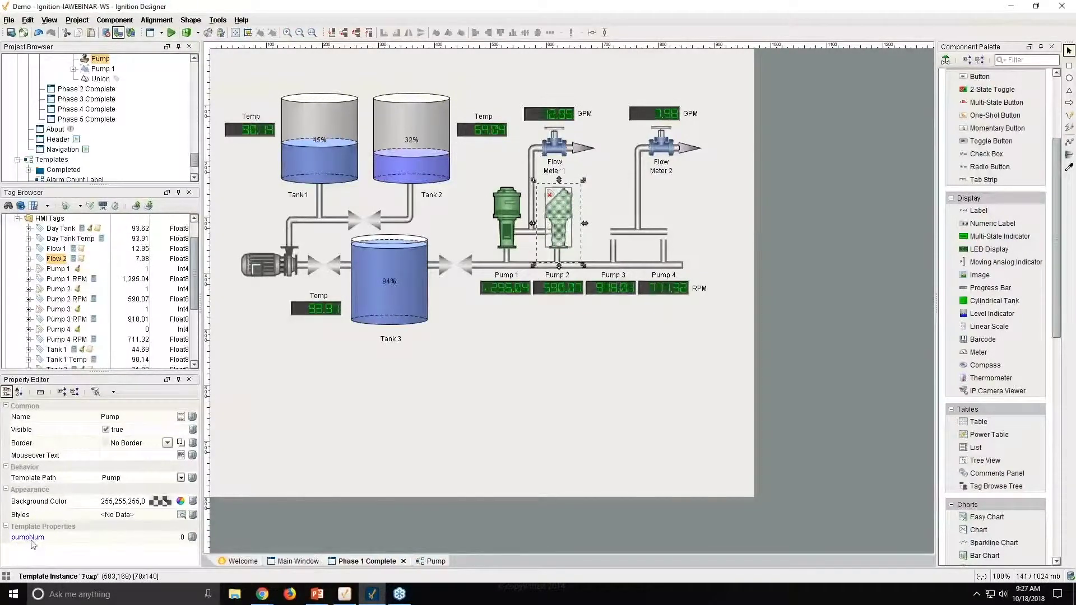
pyautogui.click(146, 539)
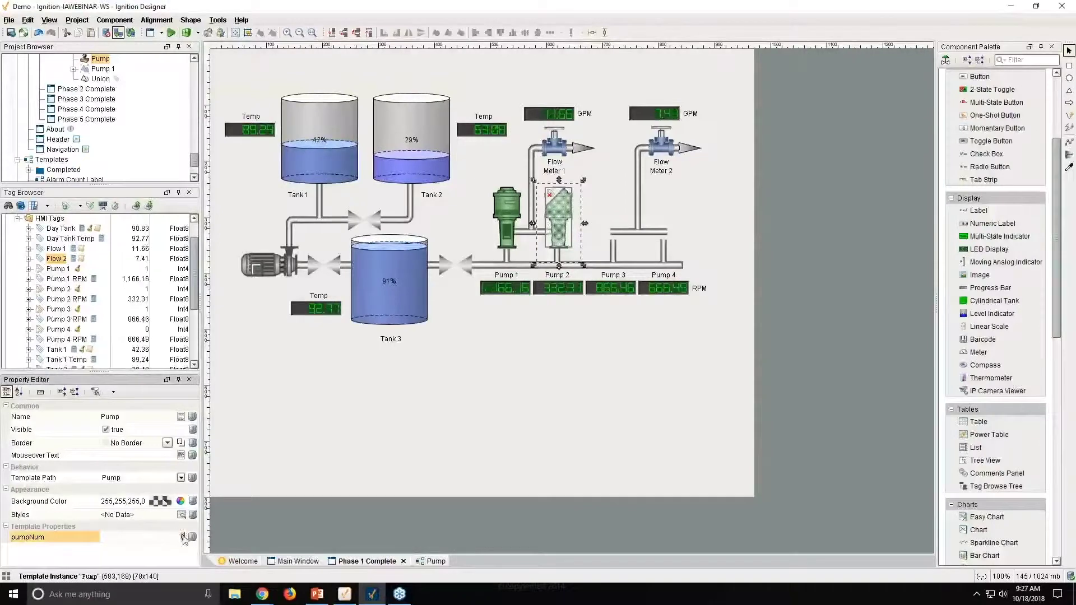
pyautogui.press('BackSpace')
pyautogui.write('2')
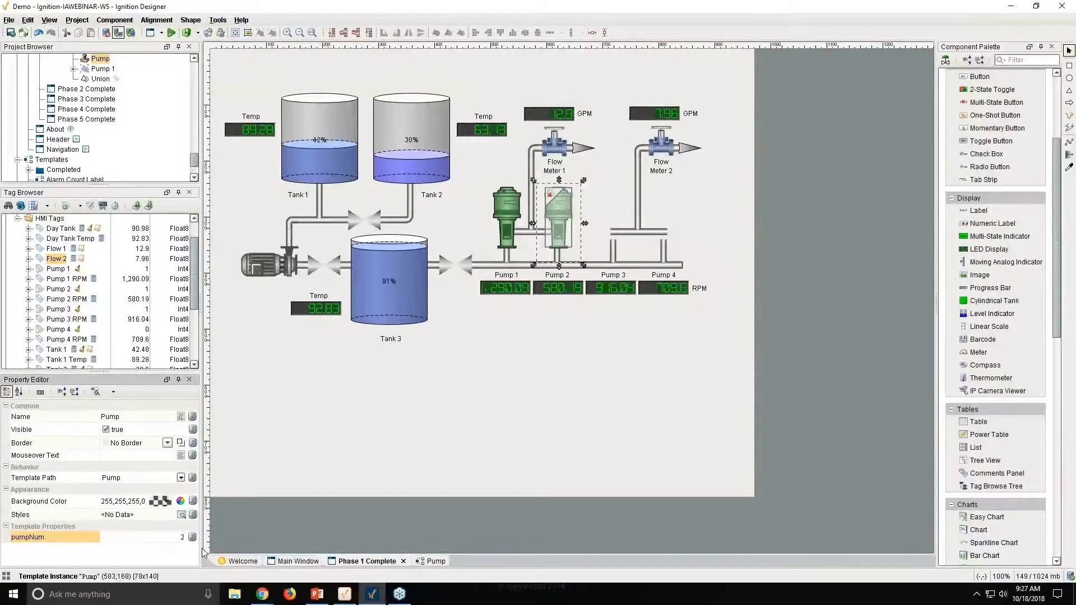
pyautogui.press('Return')
pyautogui.click(586, 217)
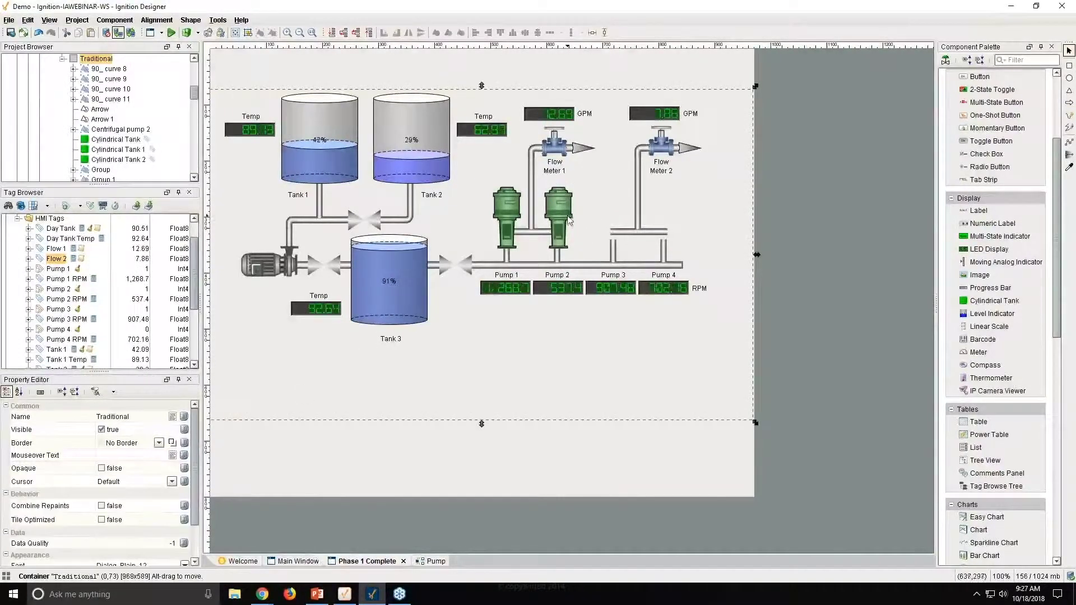
# - Copy the instance to the Pump 3 and Pump 4 spots, setting pumpNum to 3 and 4
pyautogui.moveTo(568, 217); pyautogui.dragTo(615, 211)
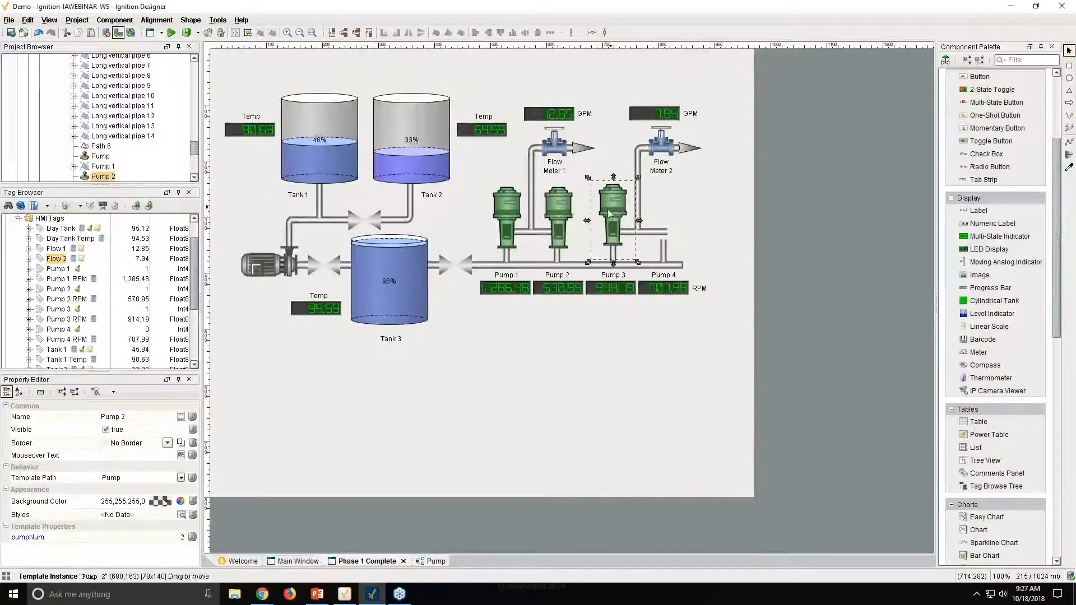
pyautogui.click(147, 539)
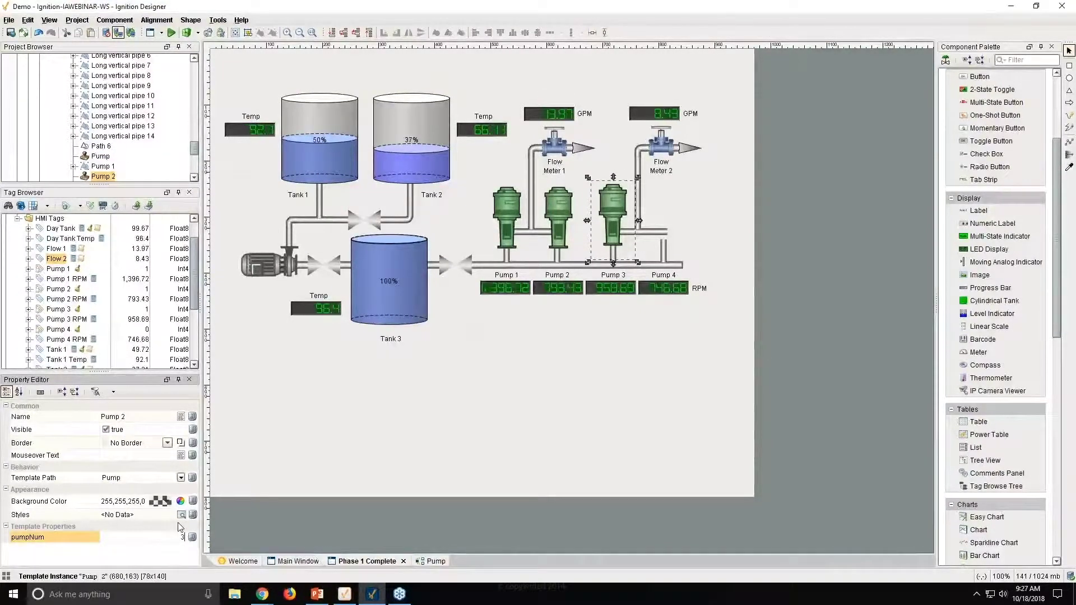
pyautogui.click(612, 217)
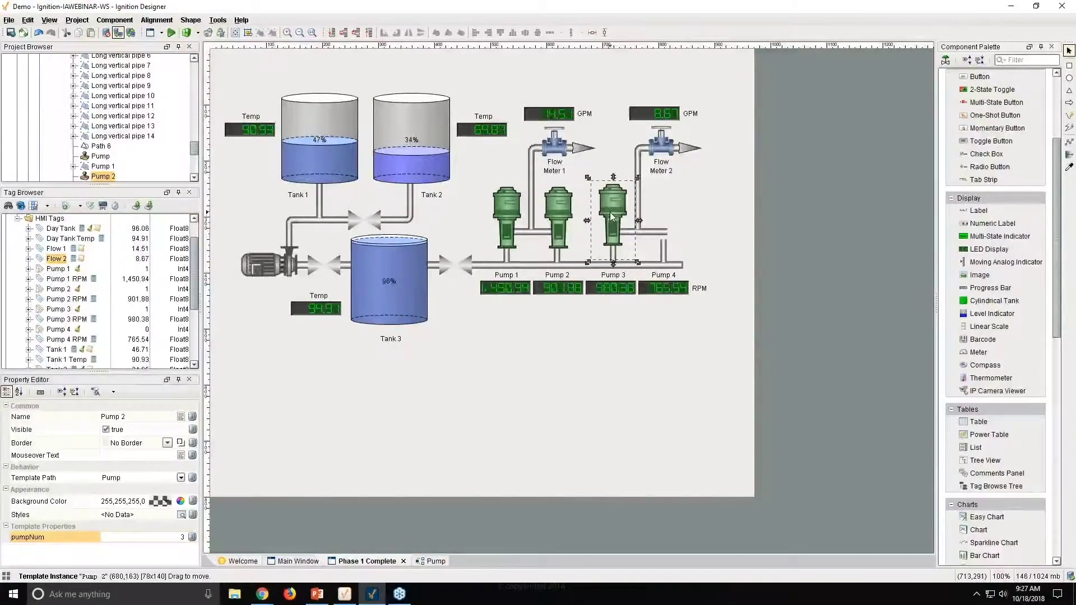
pyautogui.hotkey('ctrl', 'd')
pyautogui.moveTo(612, 217); pyautogui.dragTo(665, 218)
pyautogui.click(171, 538)
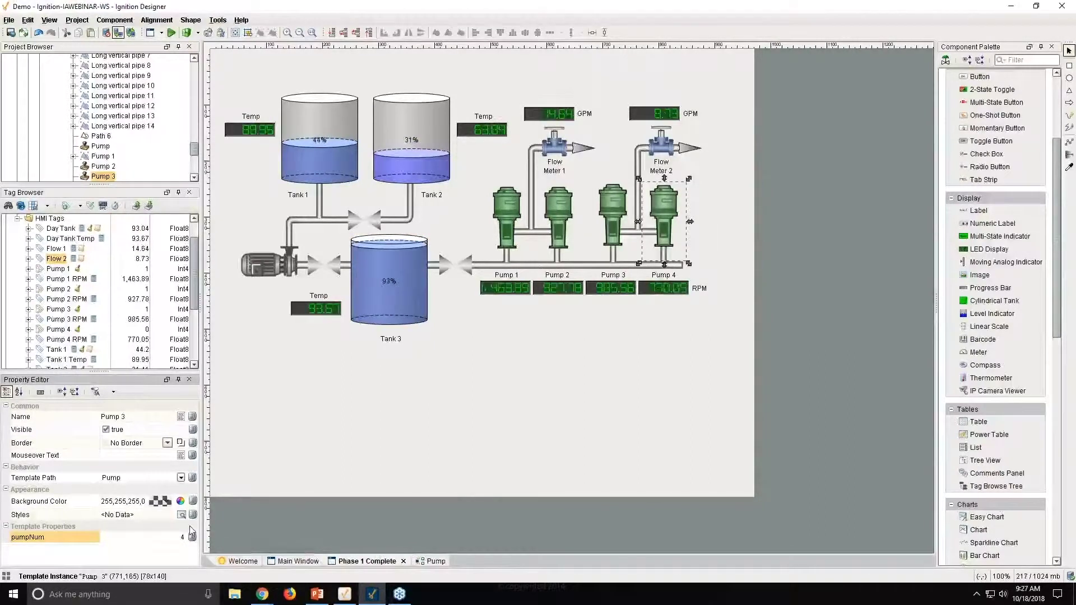
pyautogui.write('4')
pyautogui.press('Return')
pyautogui.click(632, 222)
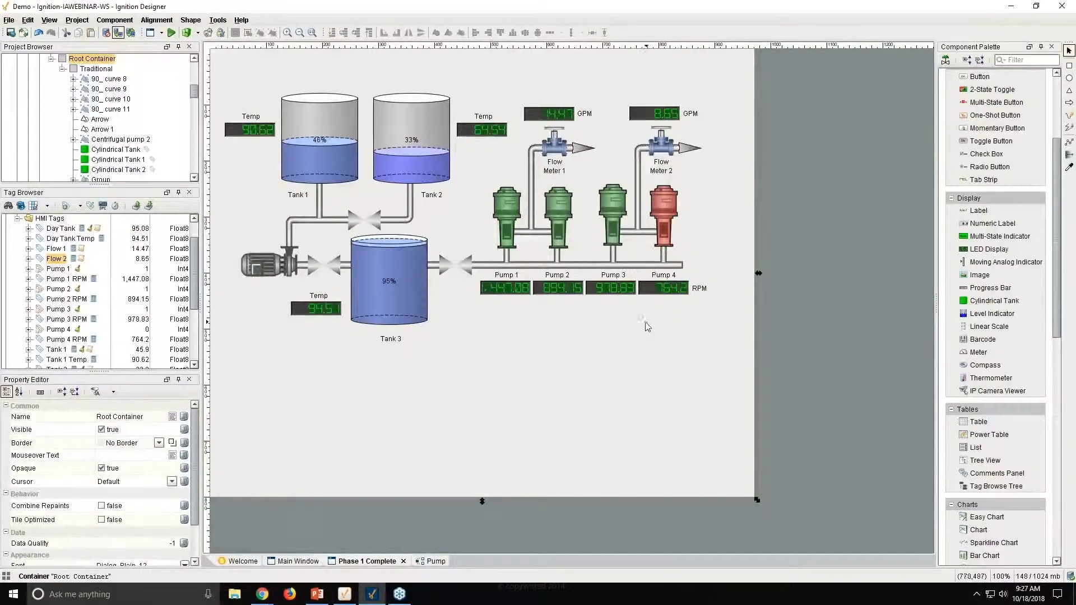
pyautogui.click(613, 219)
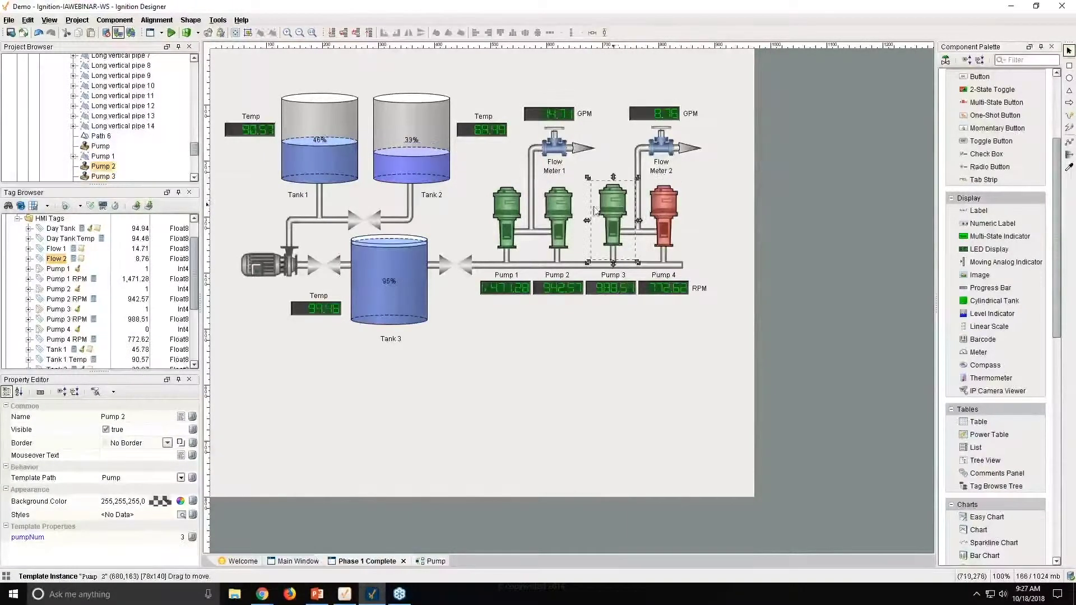
pyautogui.click(506, 220)
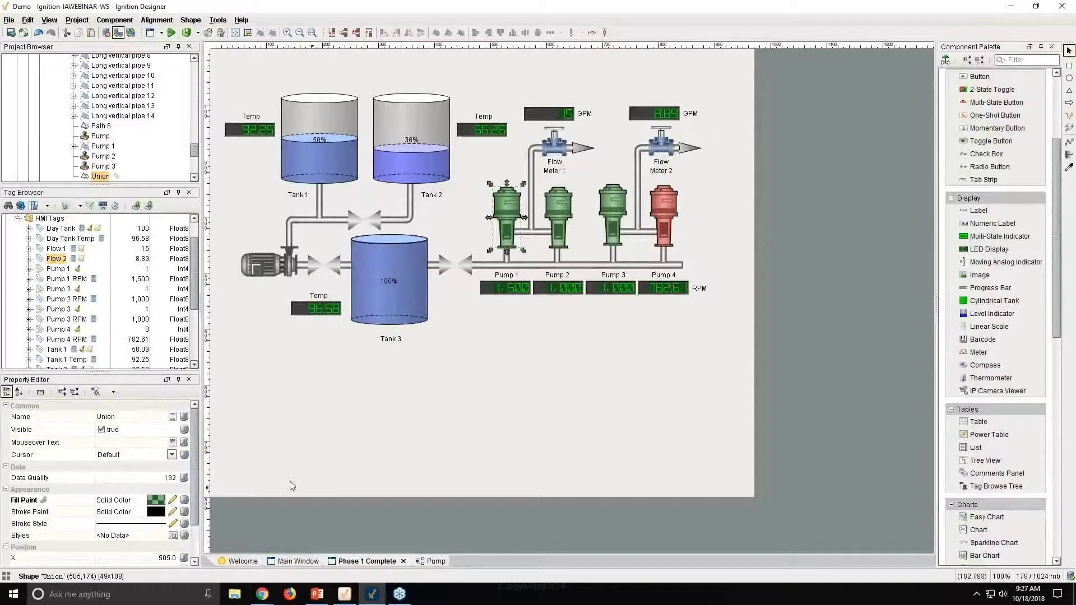
pyautogui.scroll(-1, 88, 503)
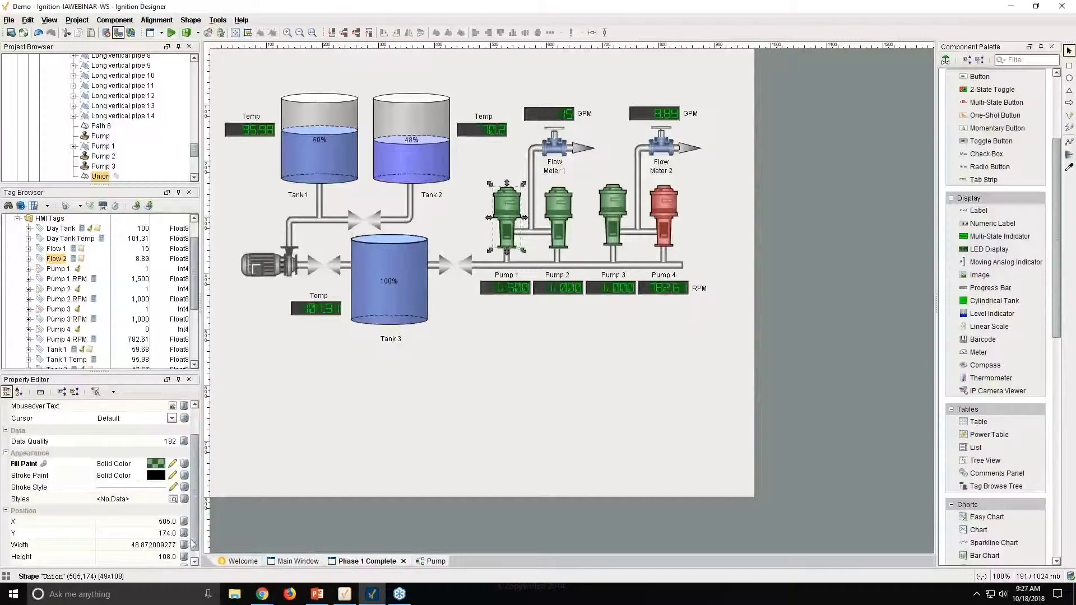
pyautogui.scroll(-1, 106, 533)
pyautogui.click(564, 212)
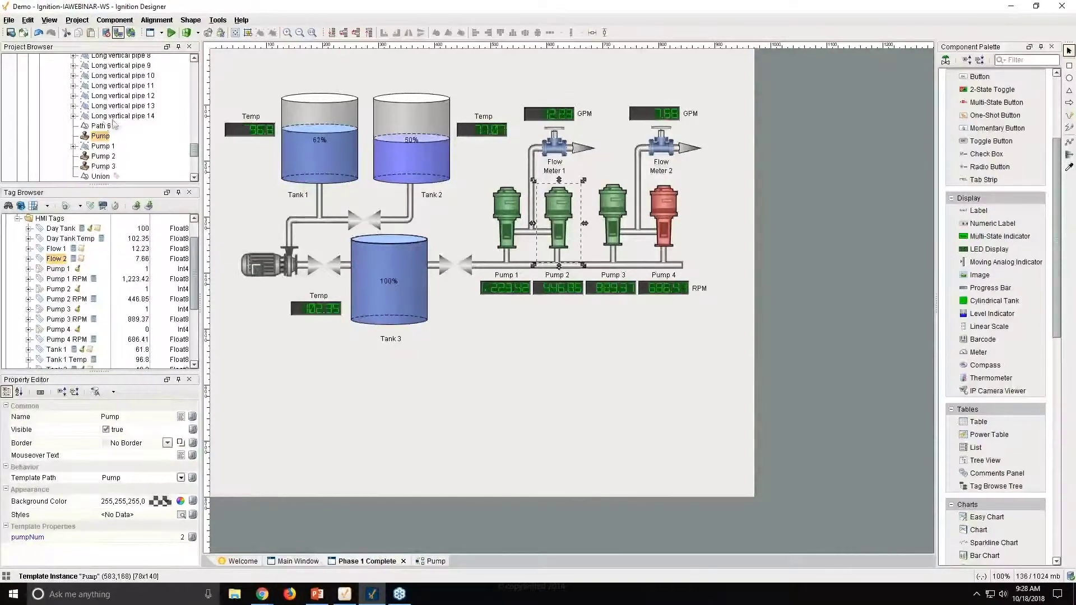
pyautogui.scroll(-4, 120, 139)
pyautogui.scroll(-1, 120, 139)
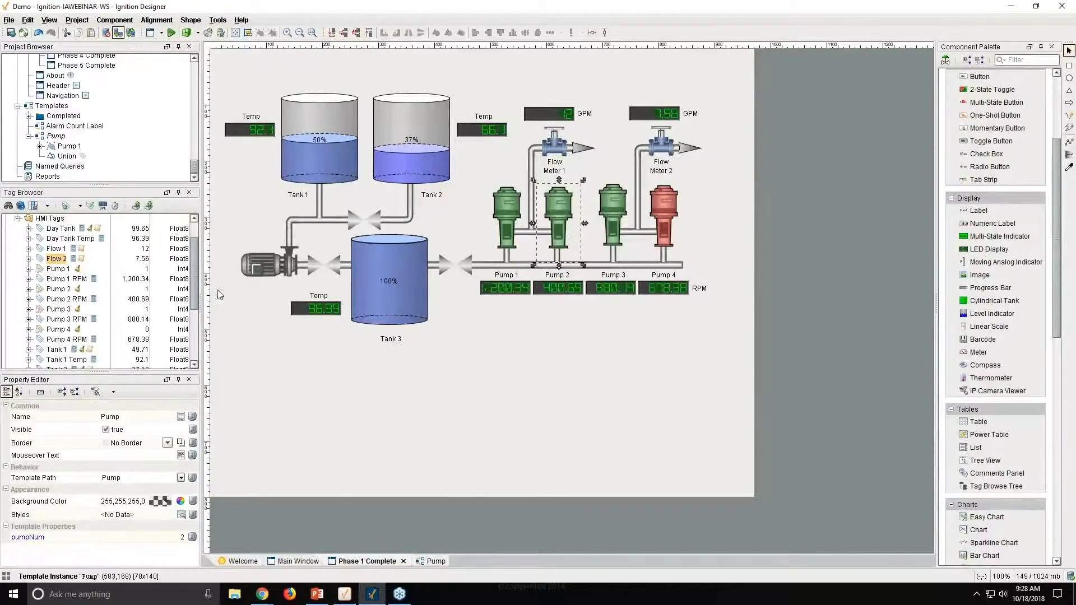
pyautogui.click(522, 370)
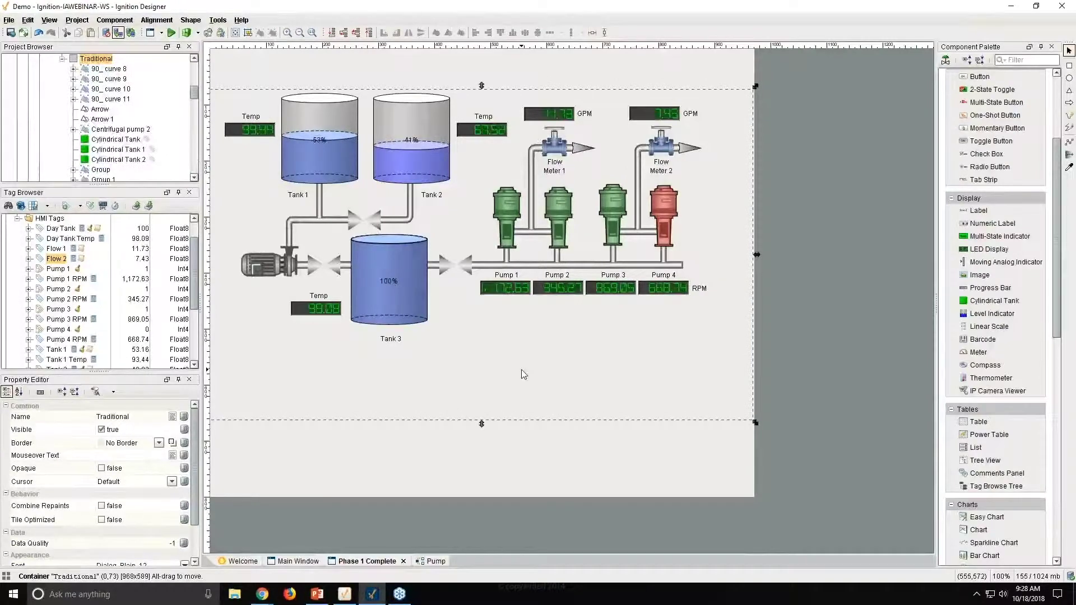